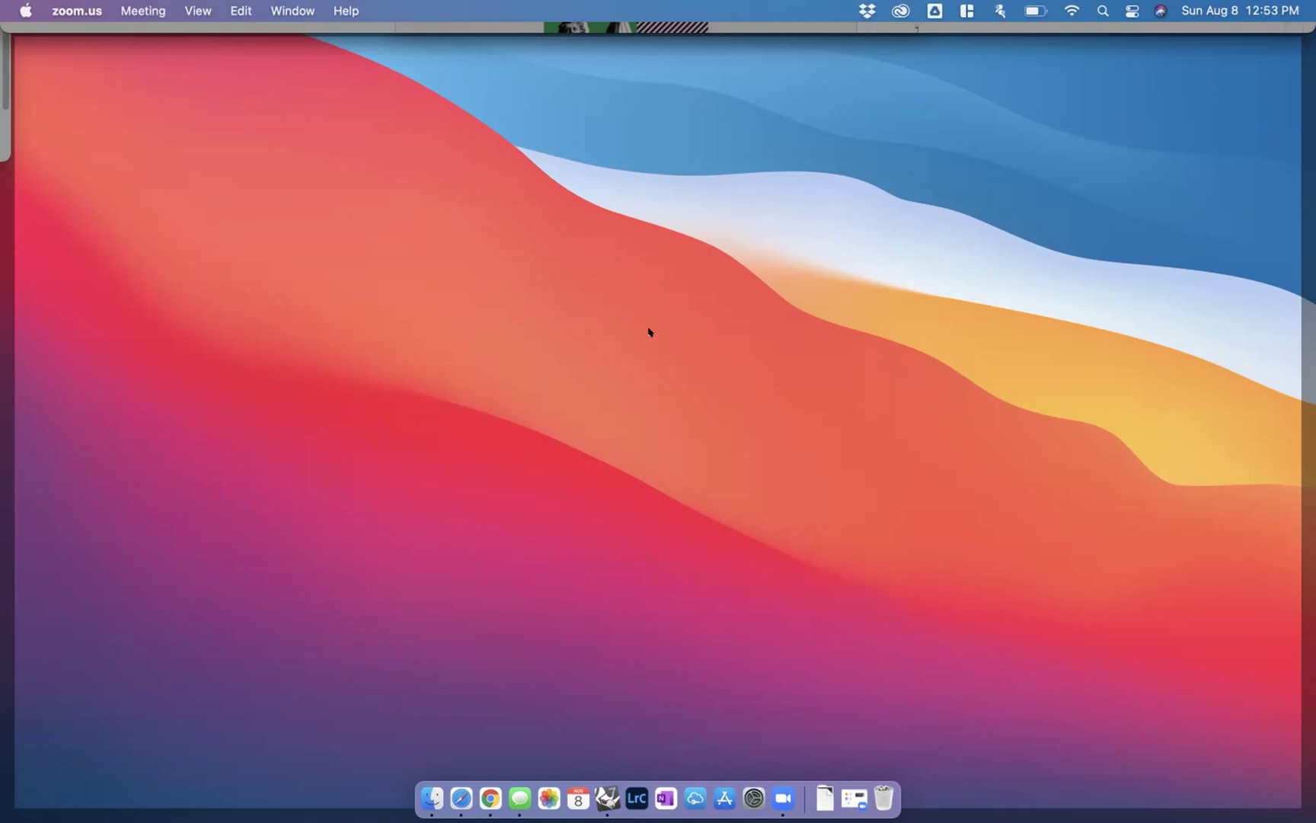
- Restore the hidden windows to show the browser's tweet about the RDM tool
key("F11")
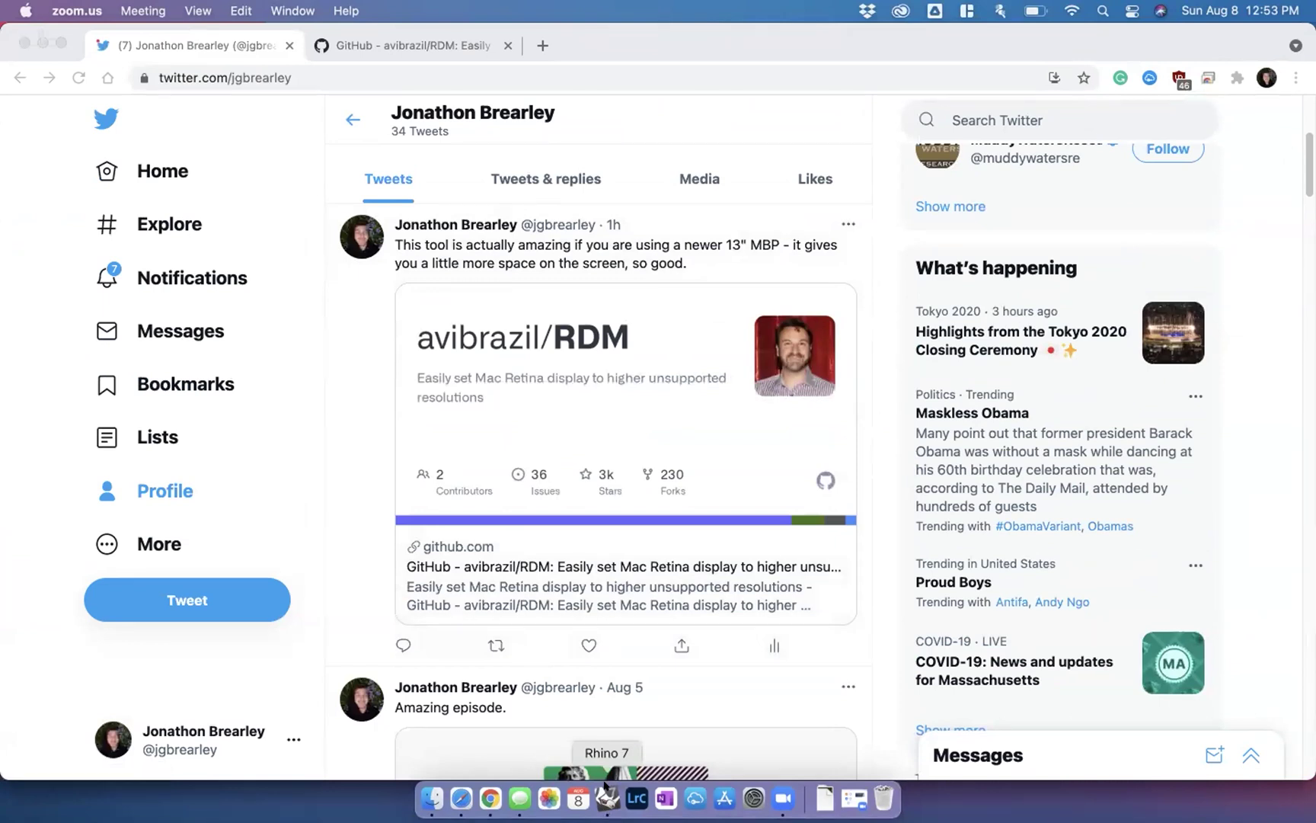
- Bring Rhino 7's untitled model with its four viewports to the front
left_click(605, 792)
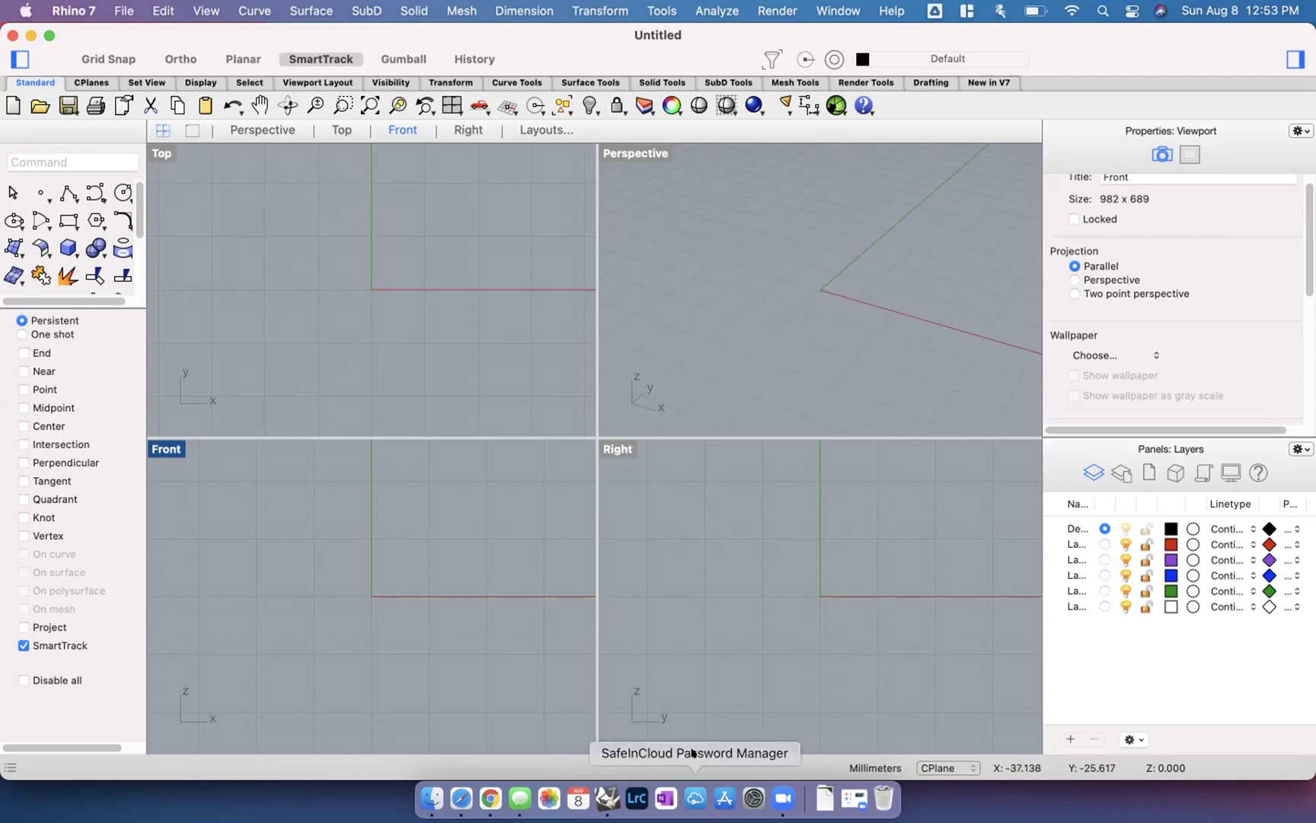
- Launch Lightroom Classic, zoom its window to fill the screen, and switch to the Develop module
left_click(637, 797)
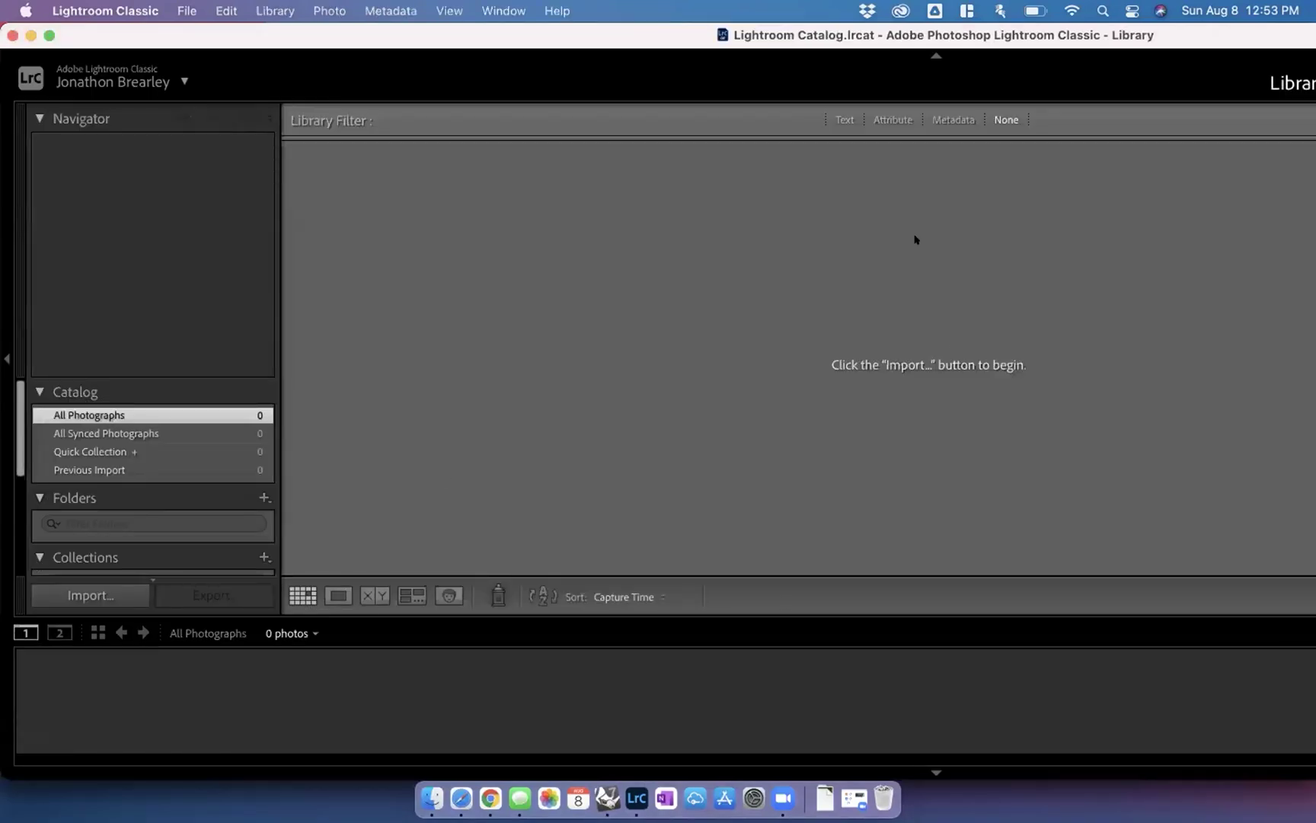
double_click(606, 34)
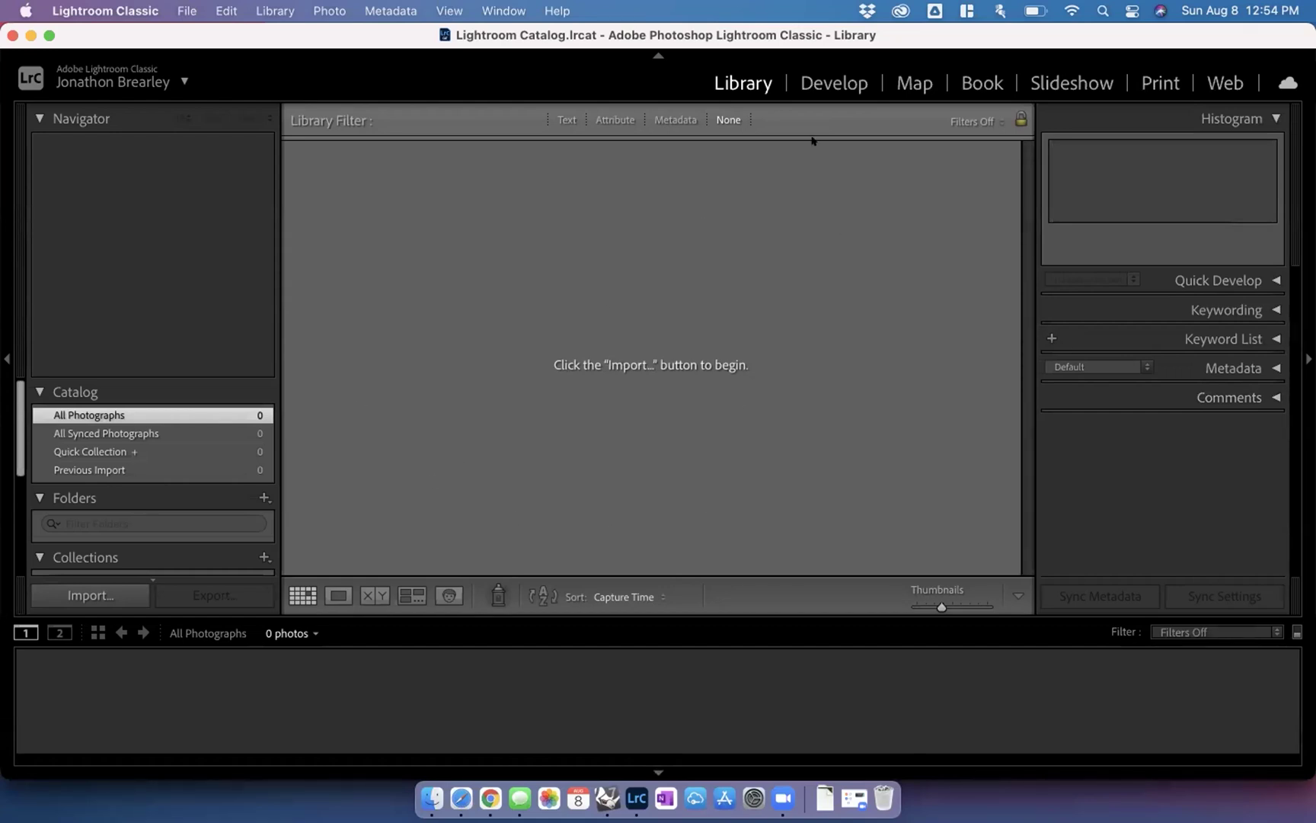
left_click(834, 82)
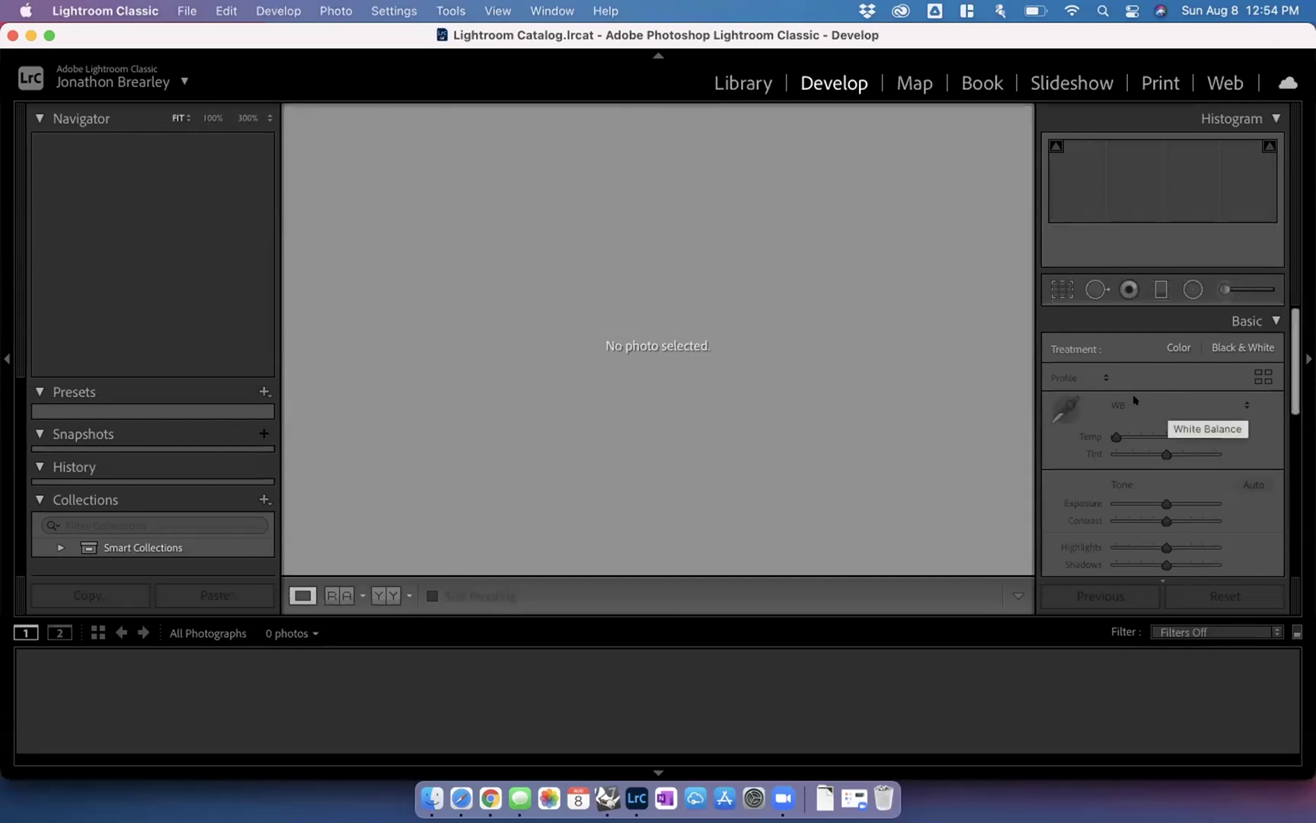
- Set the built-in display to Scaled > More Space, then hide System Preferences behind a zoomed Lightroom
left_click(753, 797)
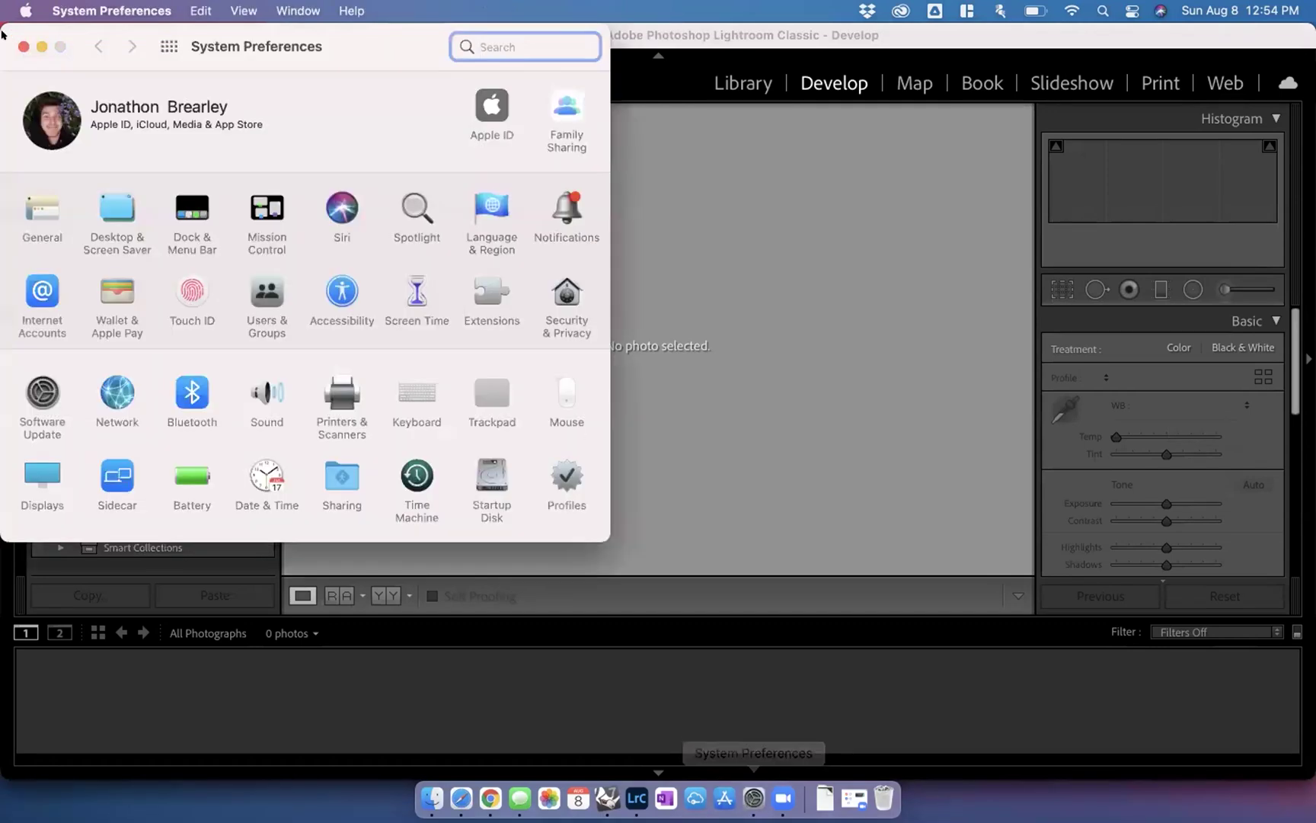
left_click(49, 467)
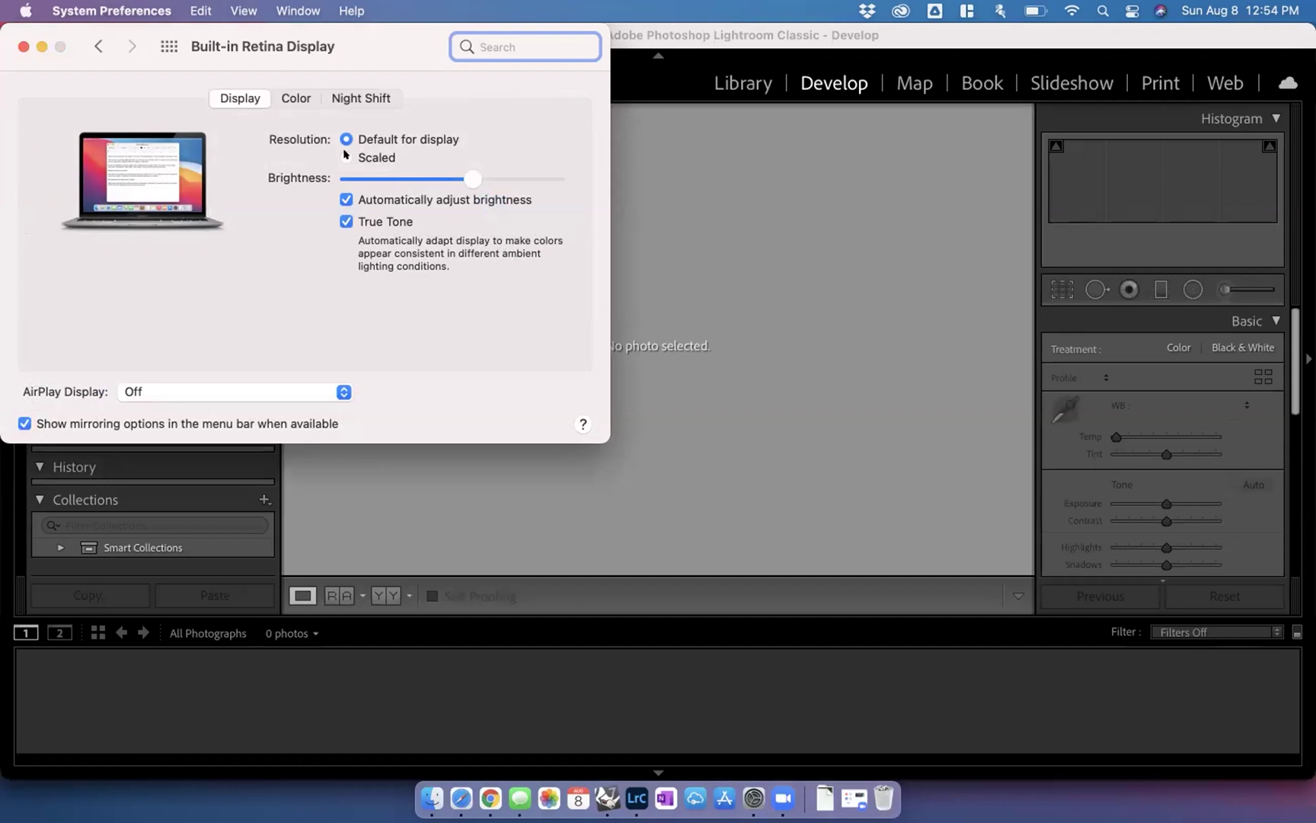
left_click_drag(383, 25, 788, 106)
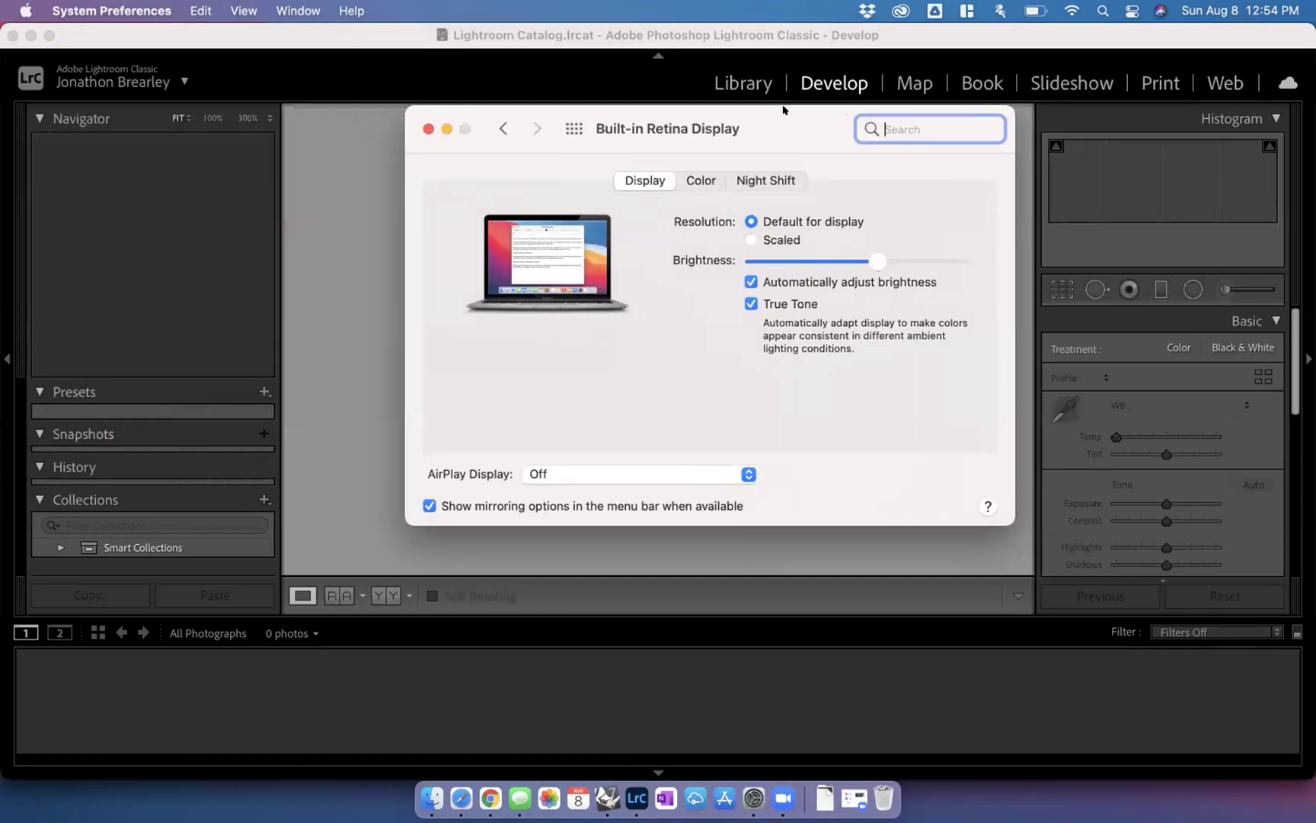
left_click(751, 239)
left_click(921, 285)
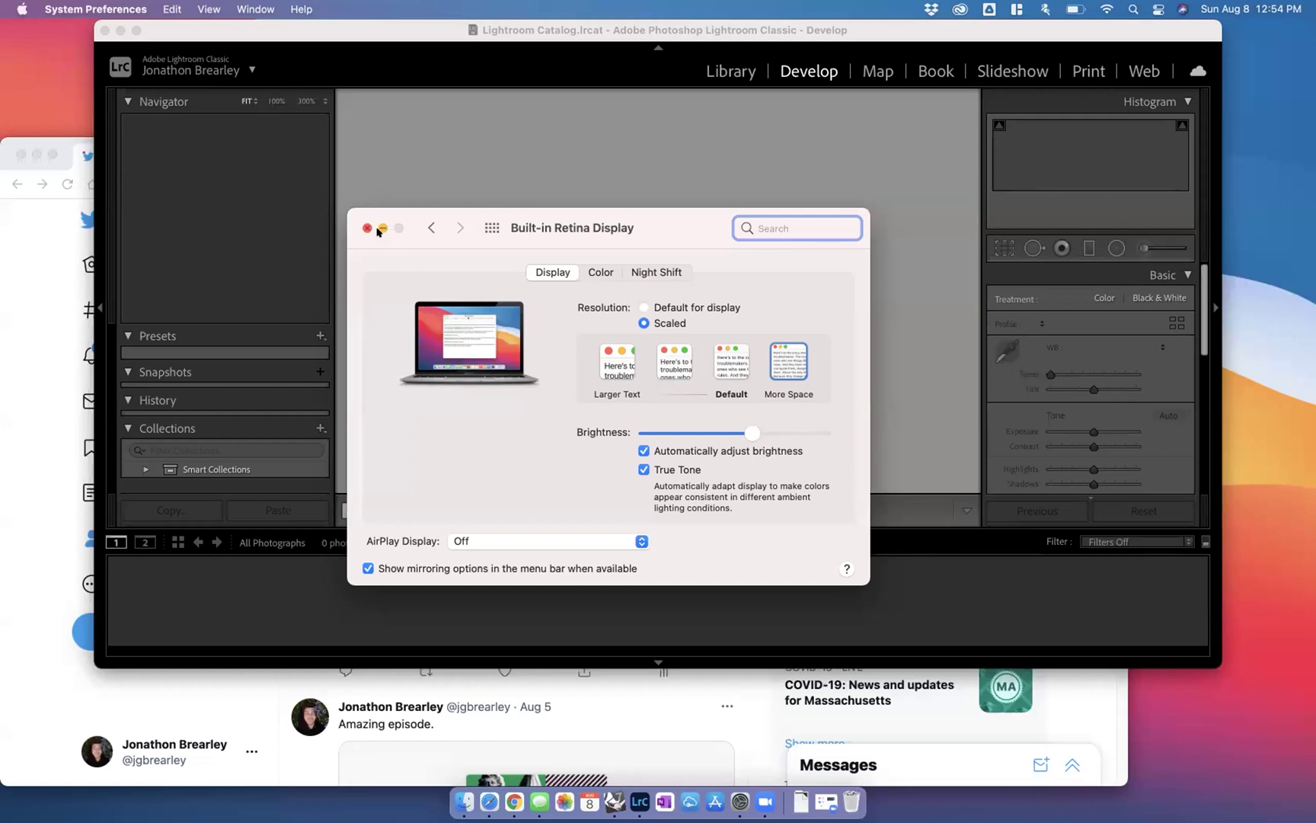
left_click(382, 228)
double_click(229, 31)
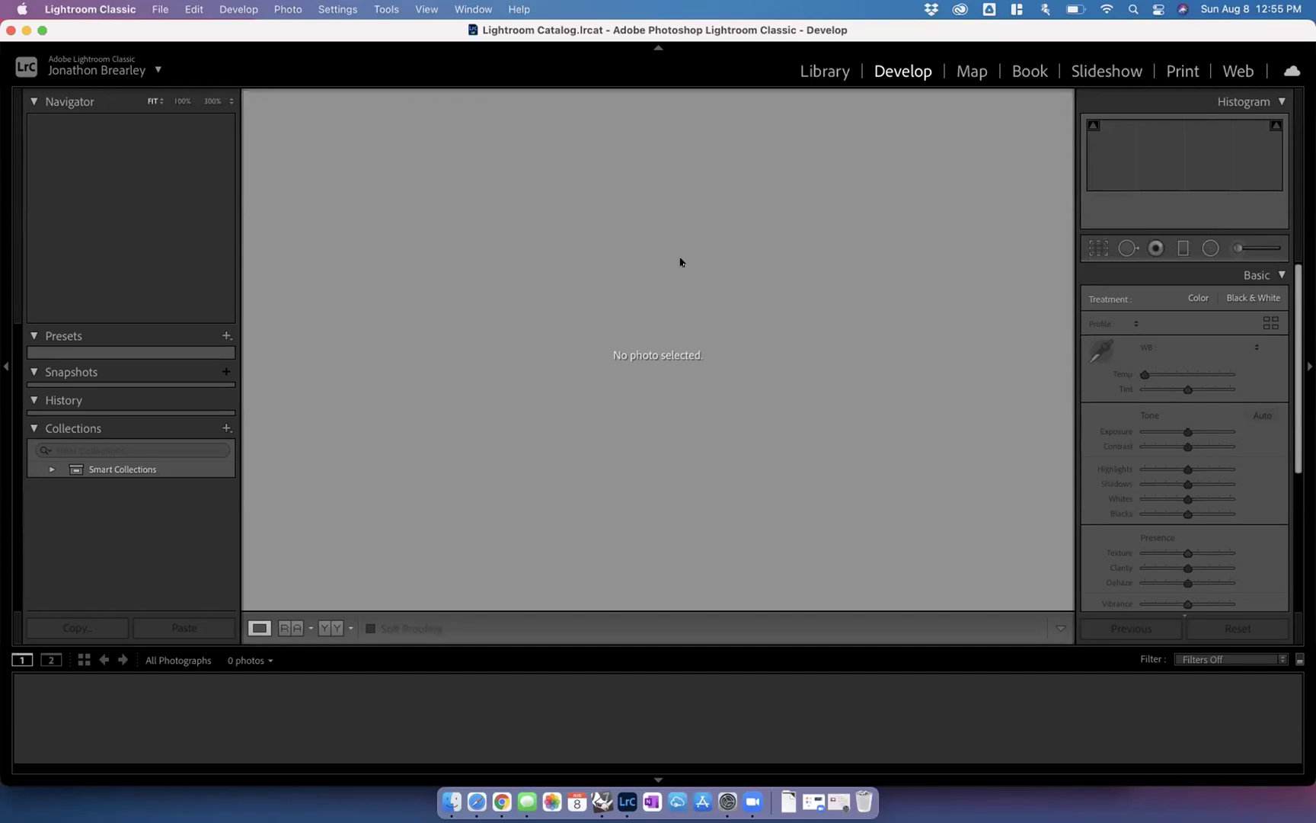
- Reopen the Displays preferences and minimize them again, leaving Lightroom's Develop module showing
left_click(728, 801)
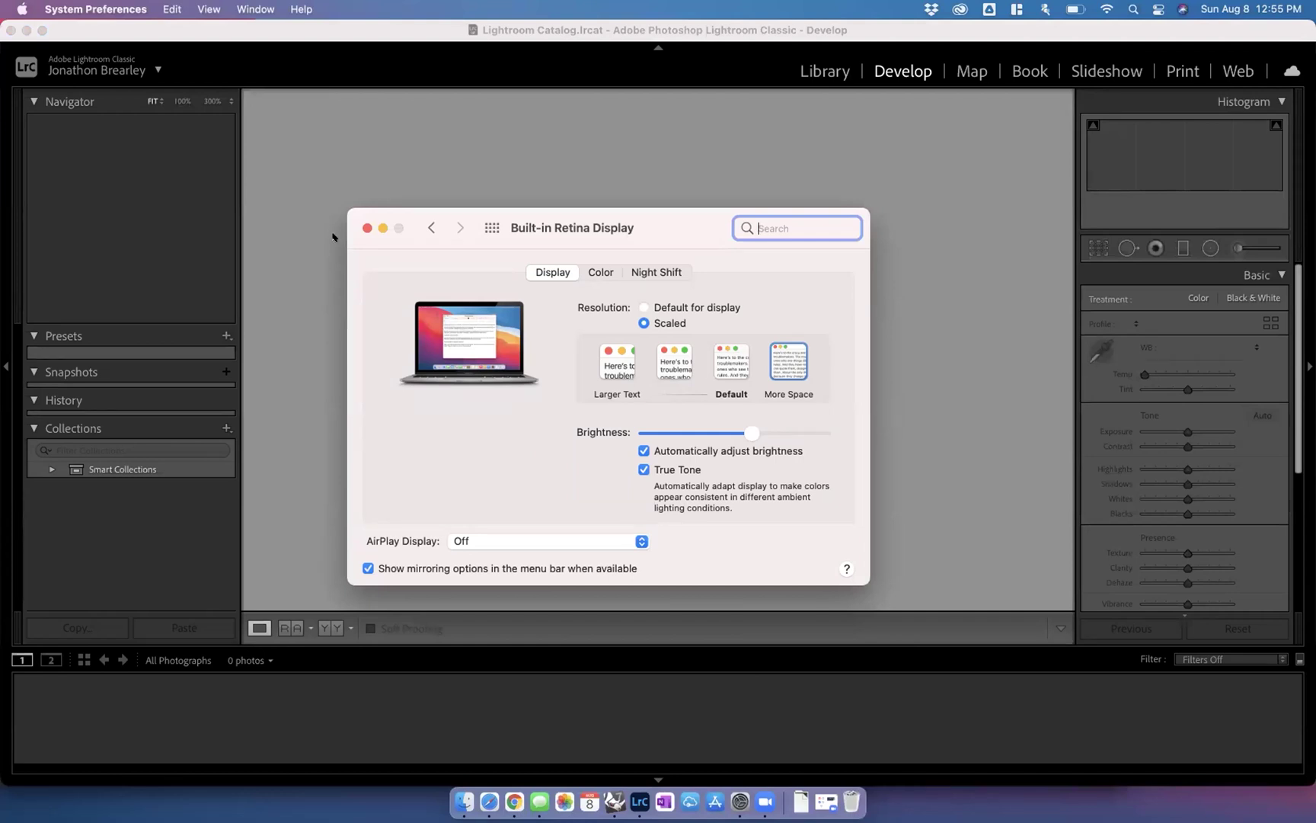
left_click(382, 228)
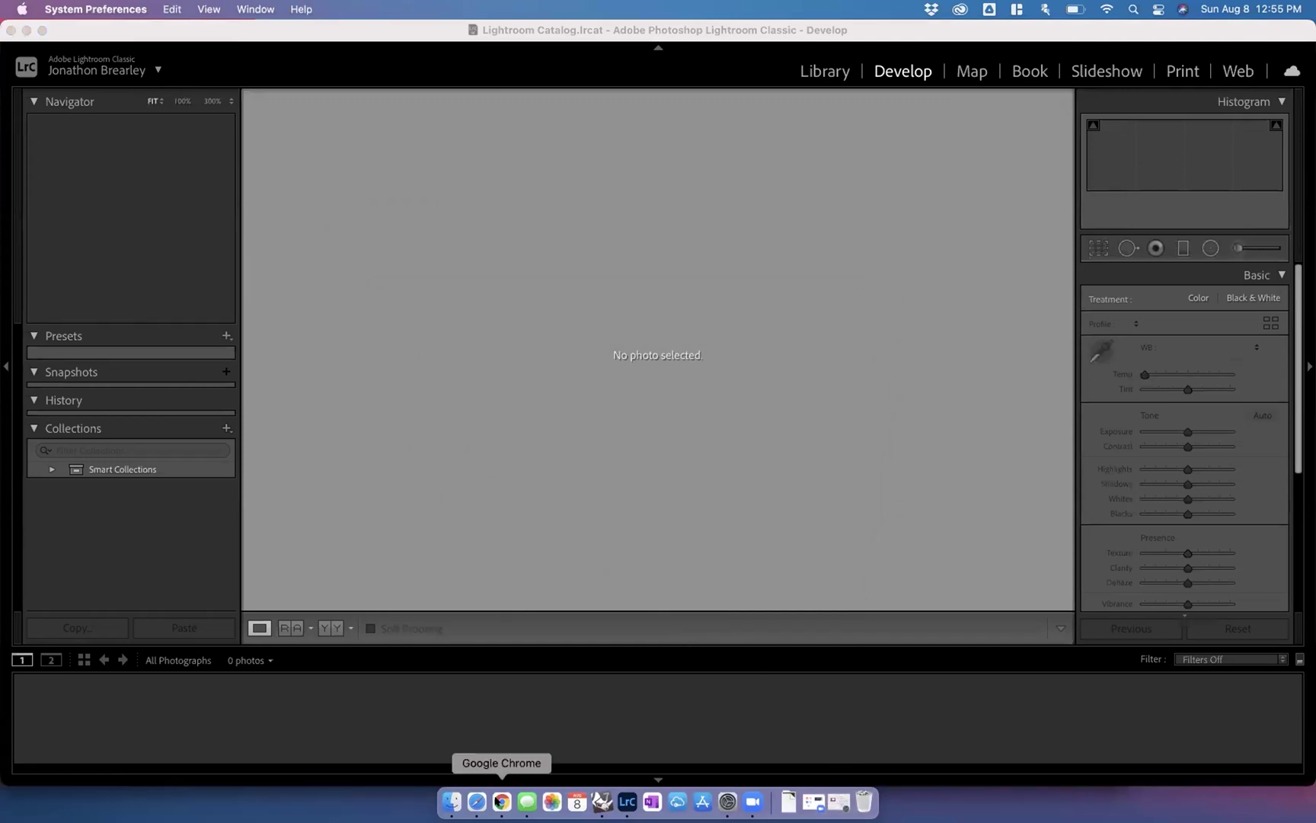
- Bring Chrome over Lightroom and read the avibrazil/RDM GitHub README to the end
left_click(500, 801)
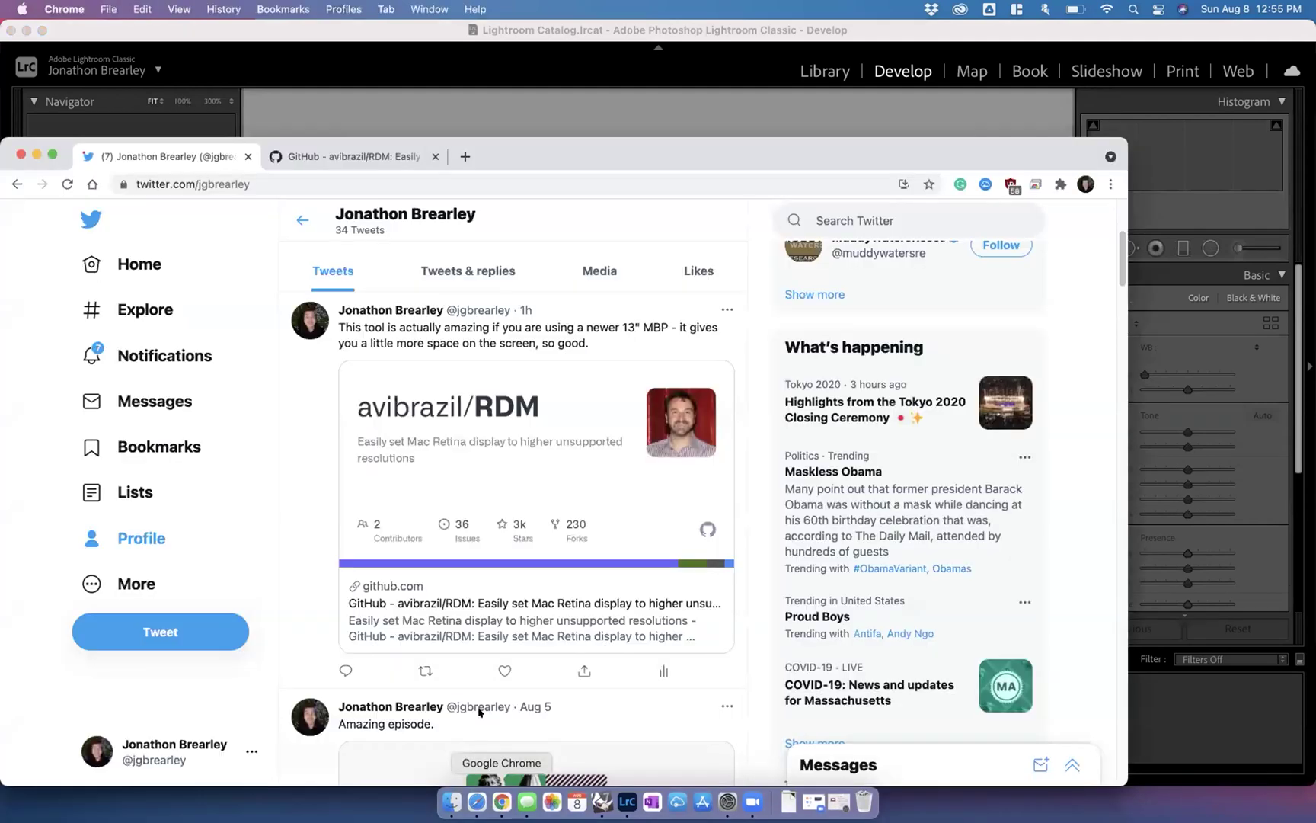
left_click_drag(571, 144, 696, 73)
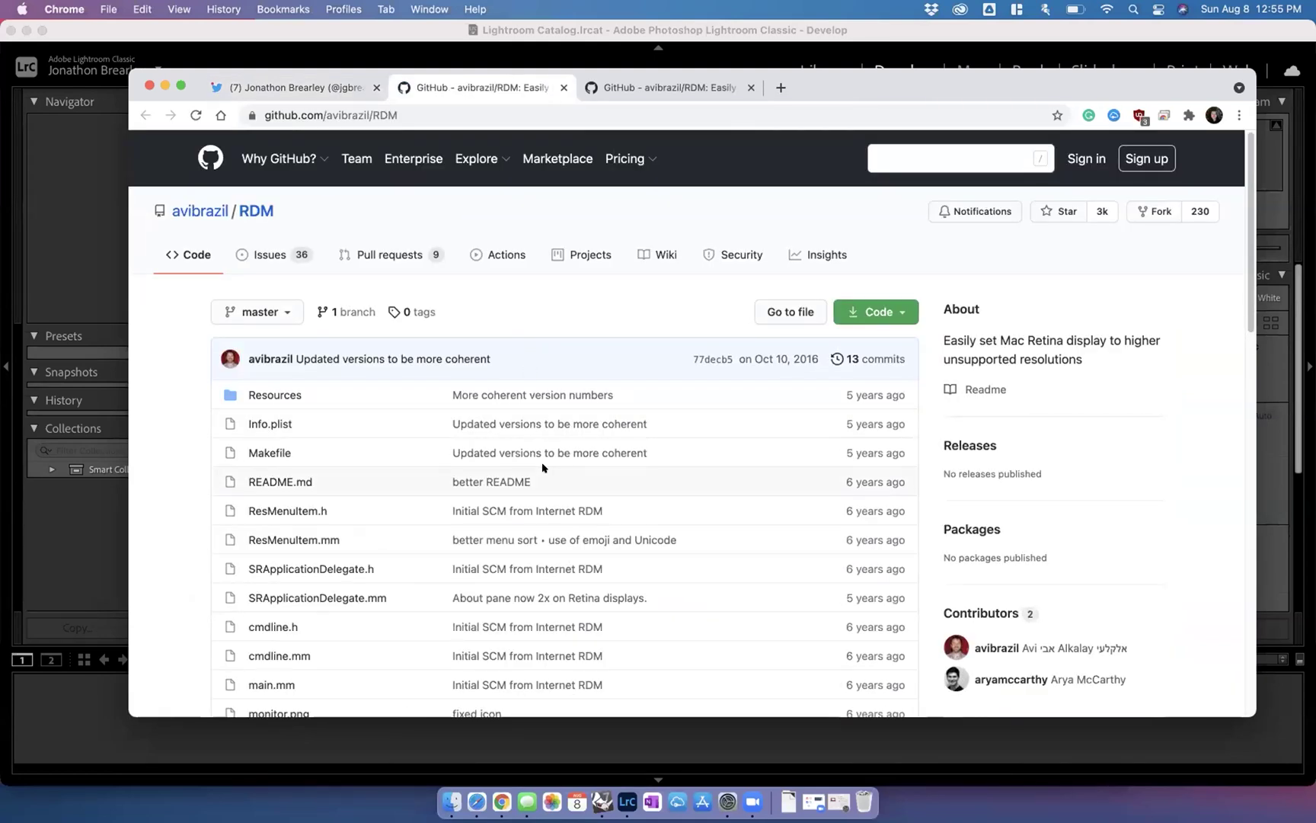
scroll(548, 474, "down", 5)
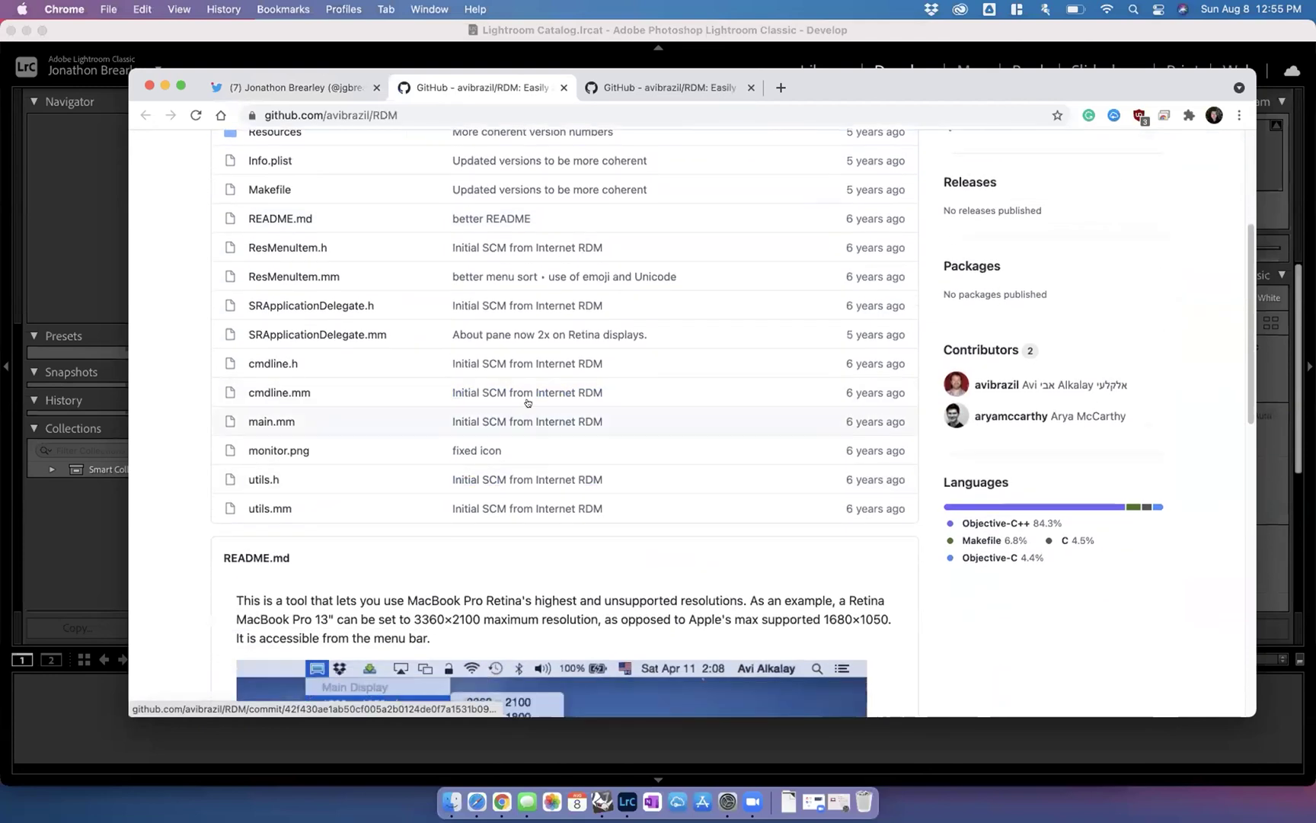
scroll(453, 472, "down", 4)
scroll(445, 337, "down", 4)
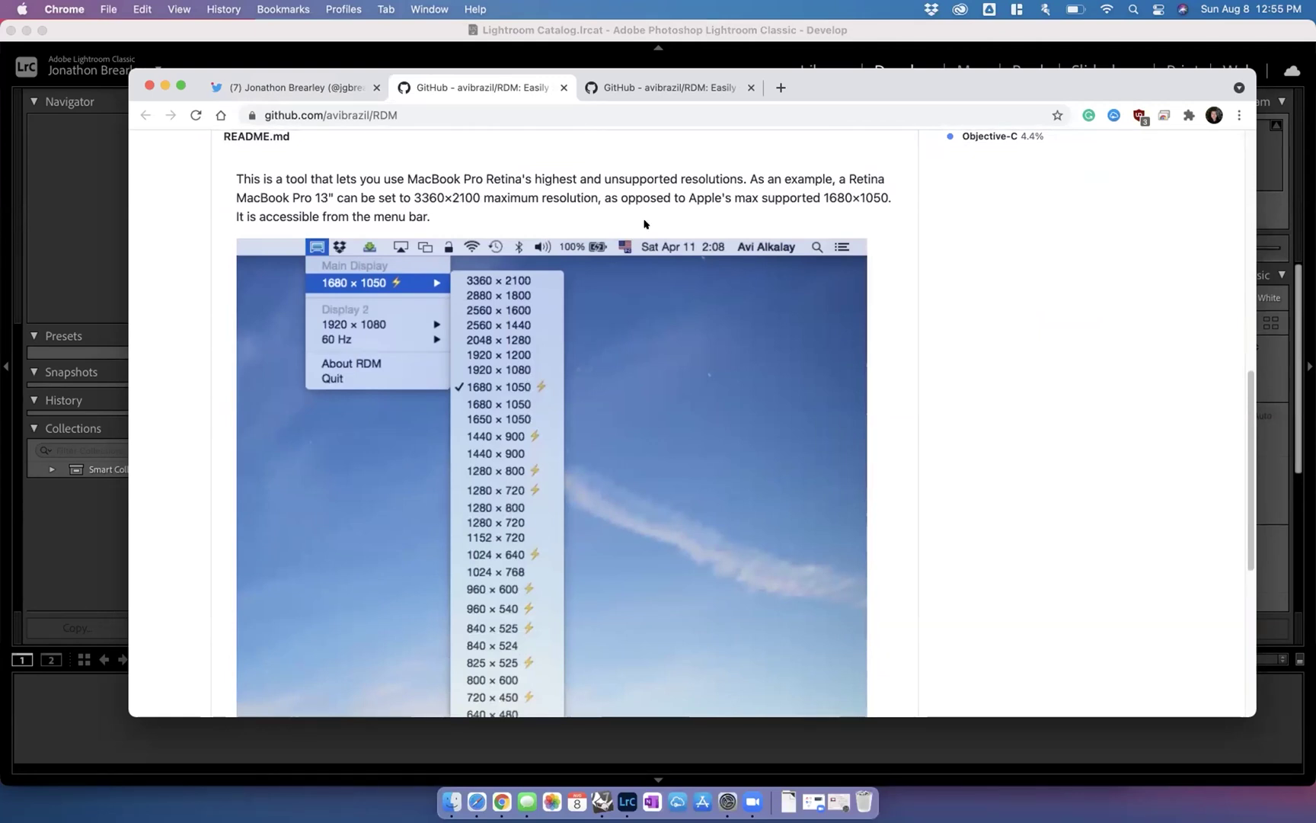
scroll(639, 223, "down", 2)
scroll(598, 358, "down", 5)
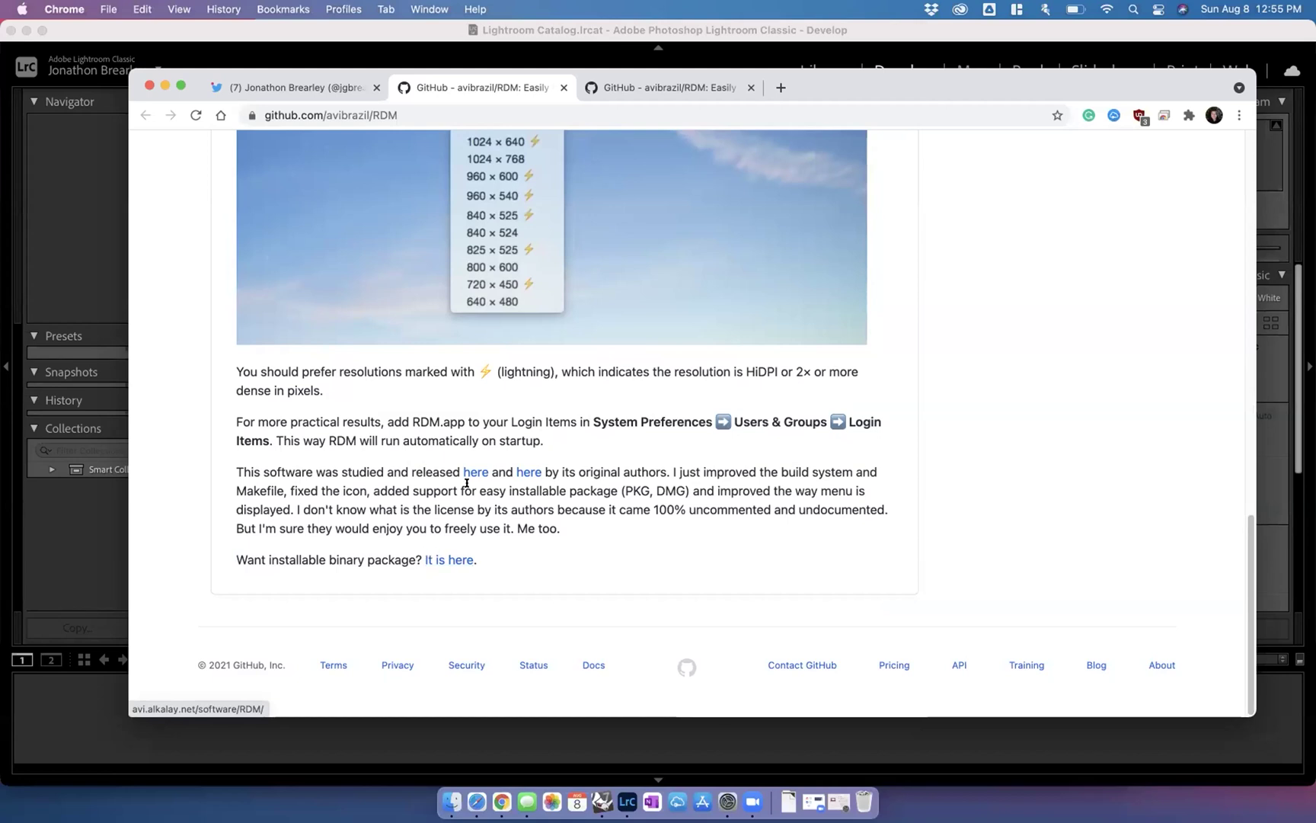
left_click(725, 800)
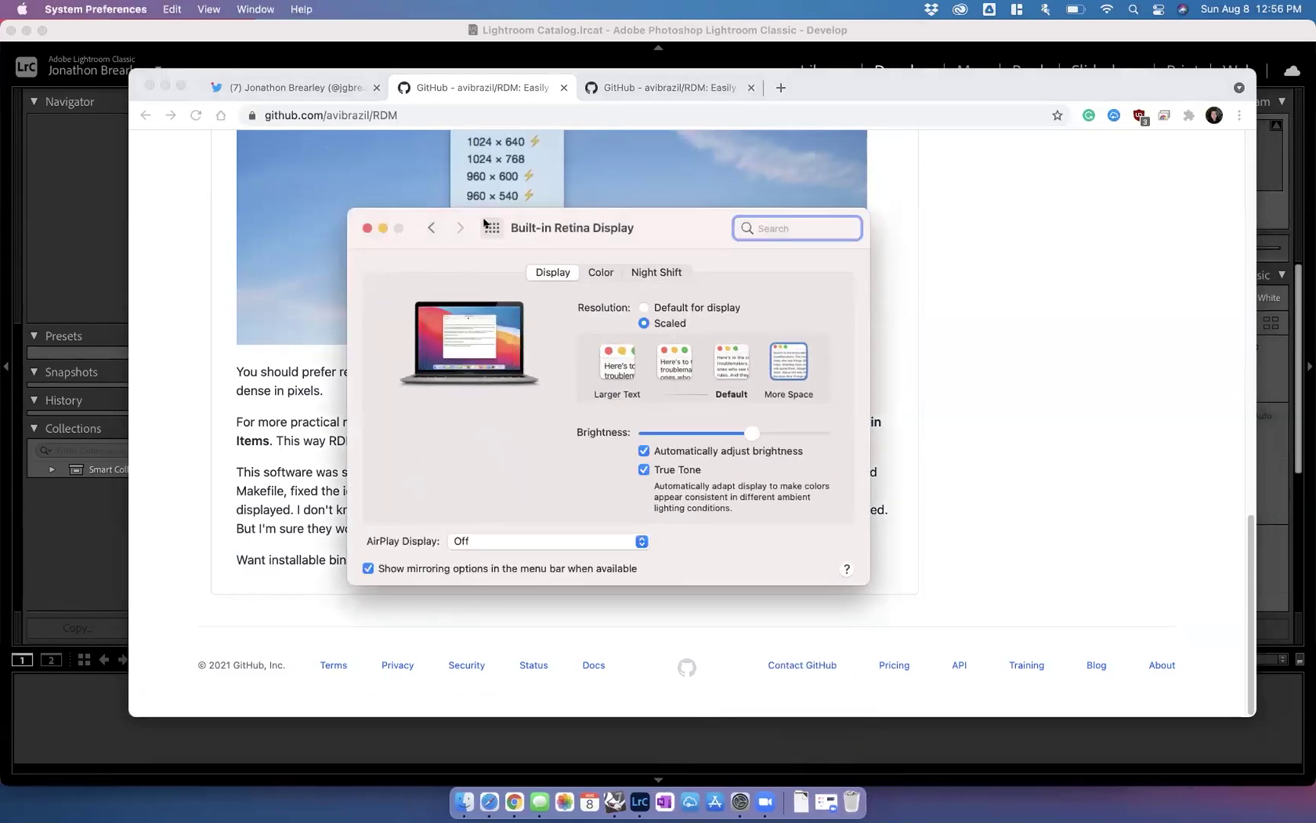
left_click(492, 227)
left_click(827, 439)
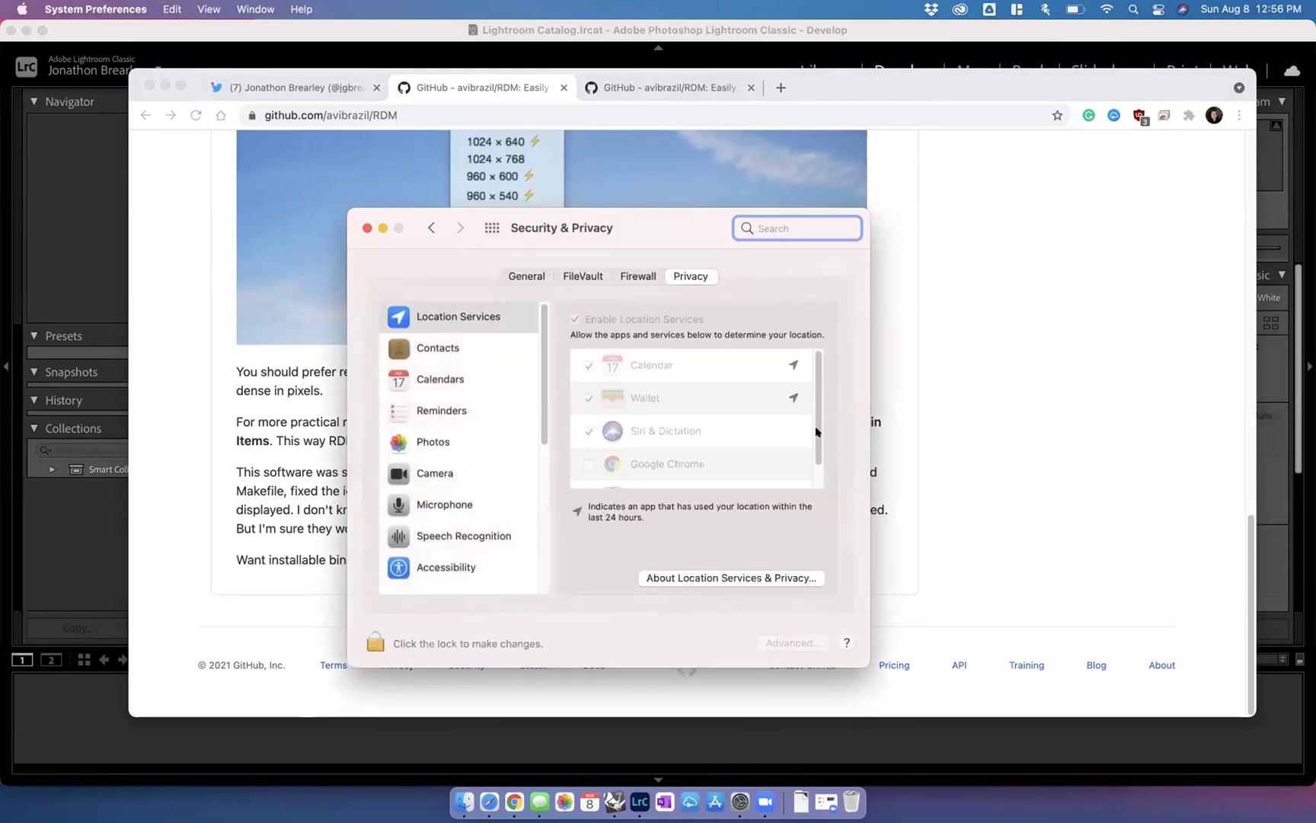
left_click(506, 279)
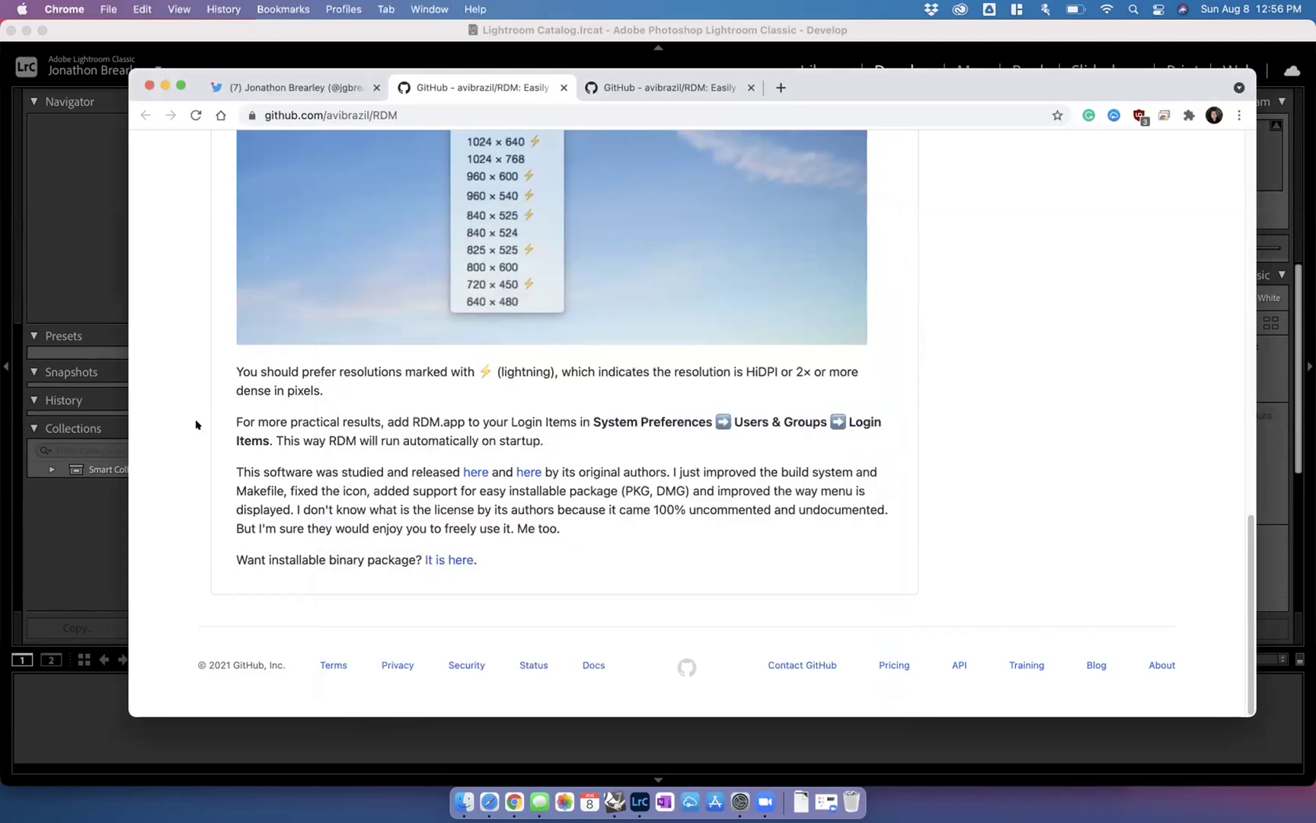
- Launch RDM through a Spotlight search for 'rdm' and open its menu-bar resolution menu
scroll(196, 424, "up", 20)
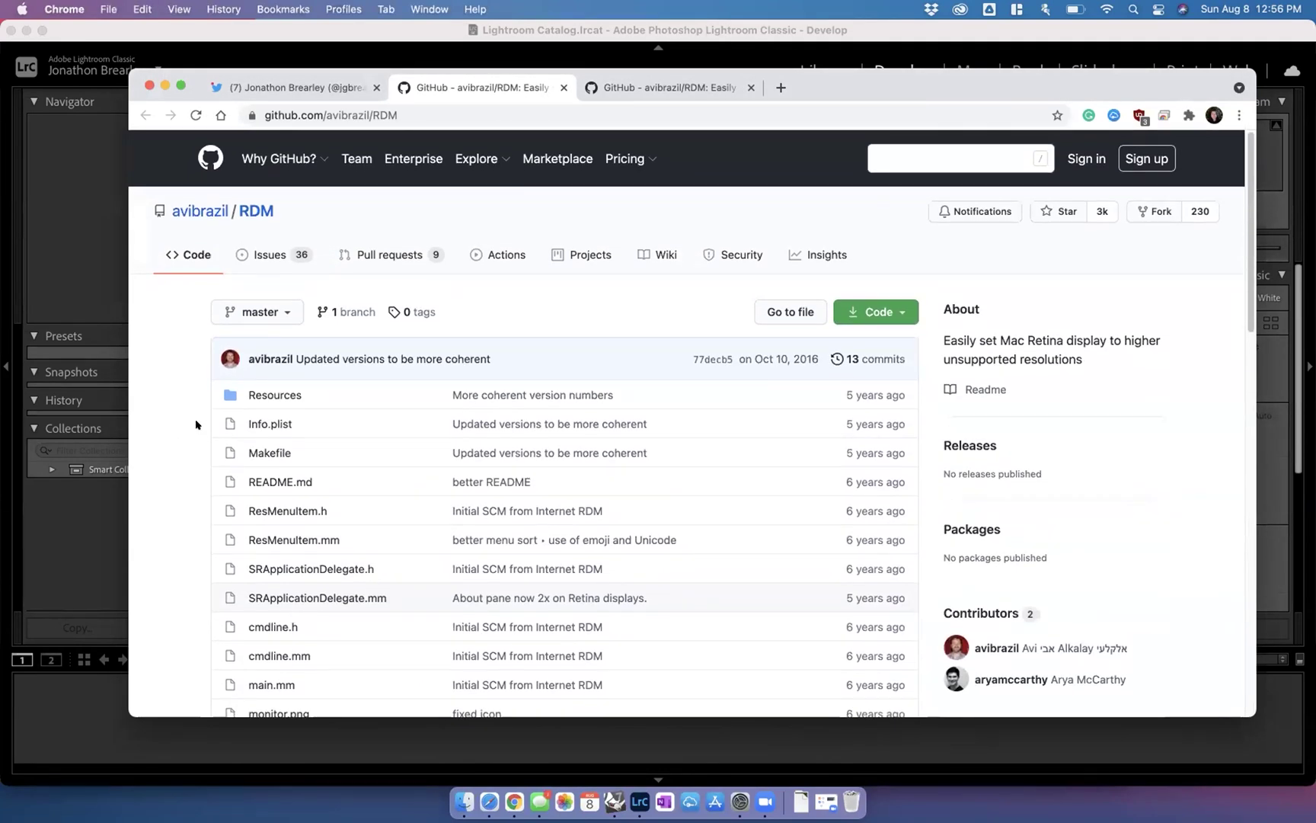
scroll(196, 424, "down", 15)
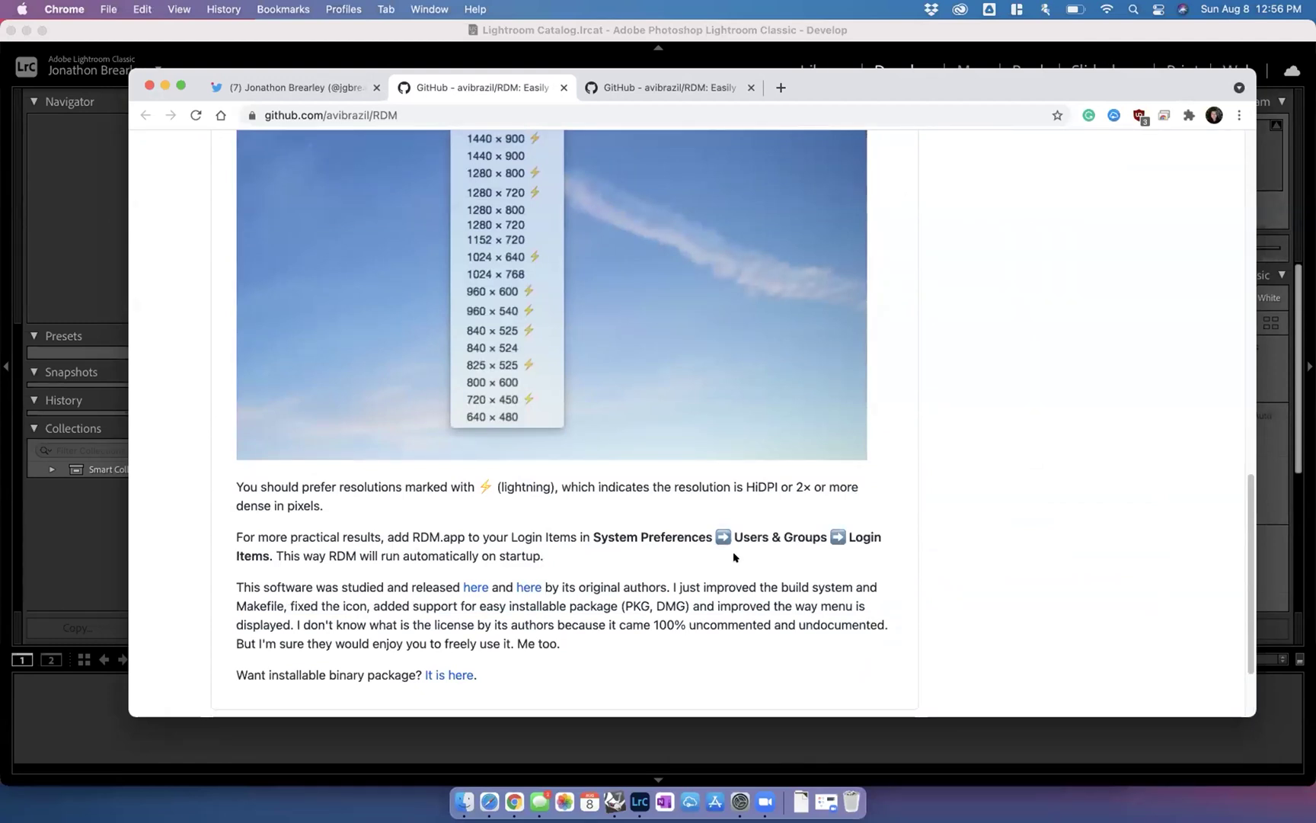
key("super+space")
type("rdm")
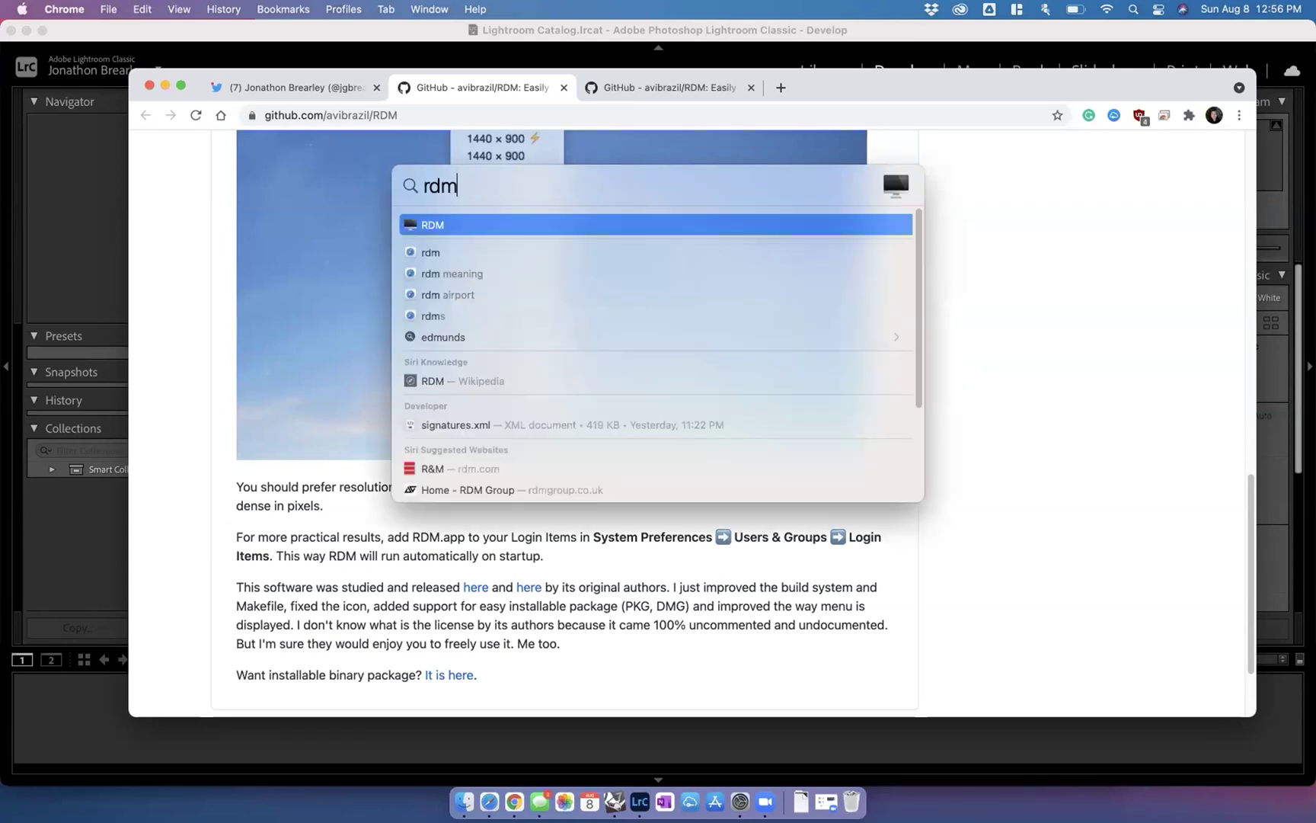
key("Return")
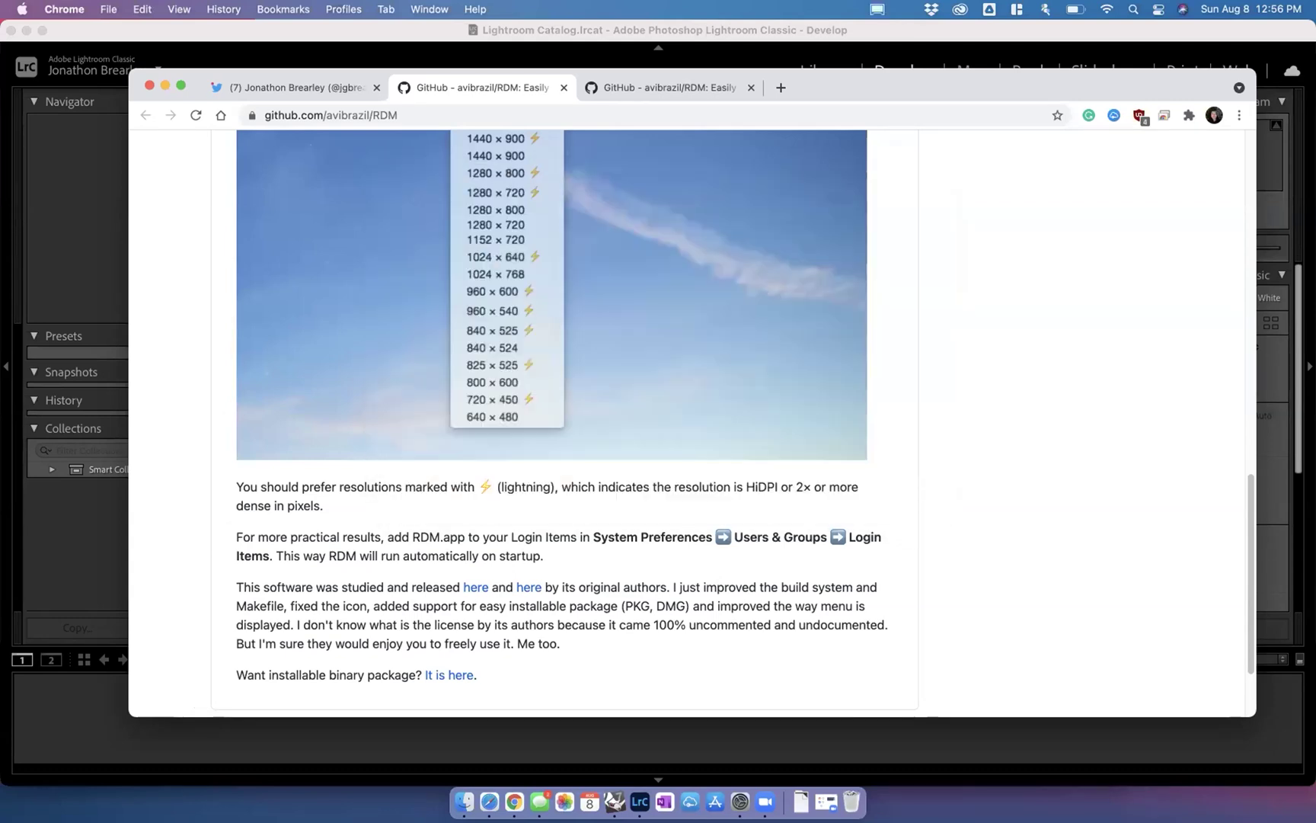
left_click(874, 9)
- Switch the MacBook display from 1680 × 1050 to 1024 × 640 in RDM's resolution submenu
mouse_move(905, 45)
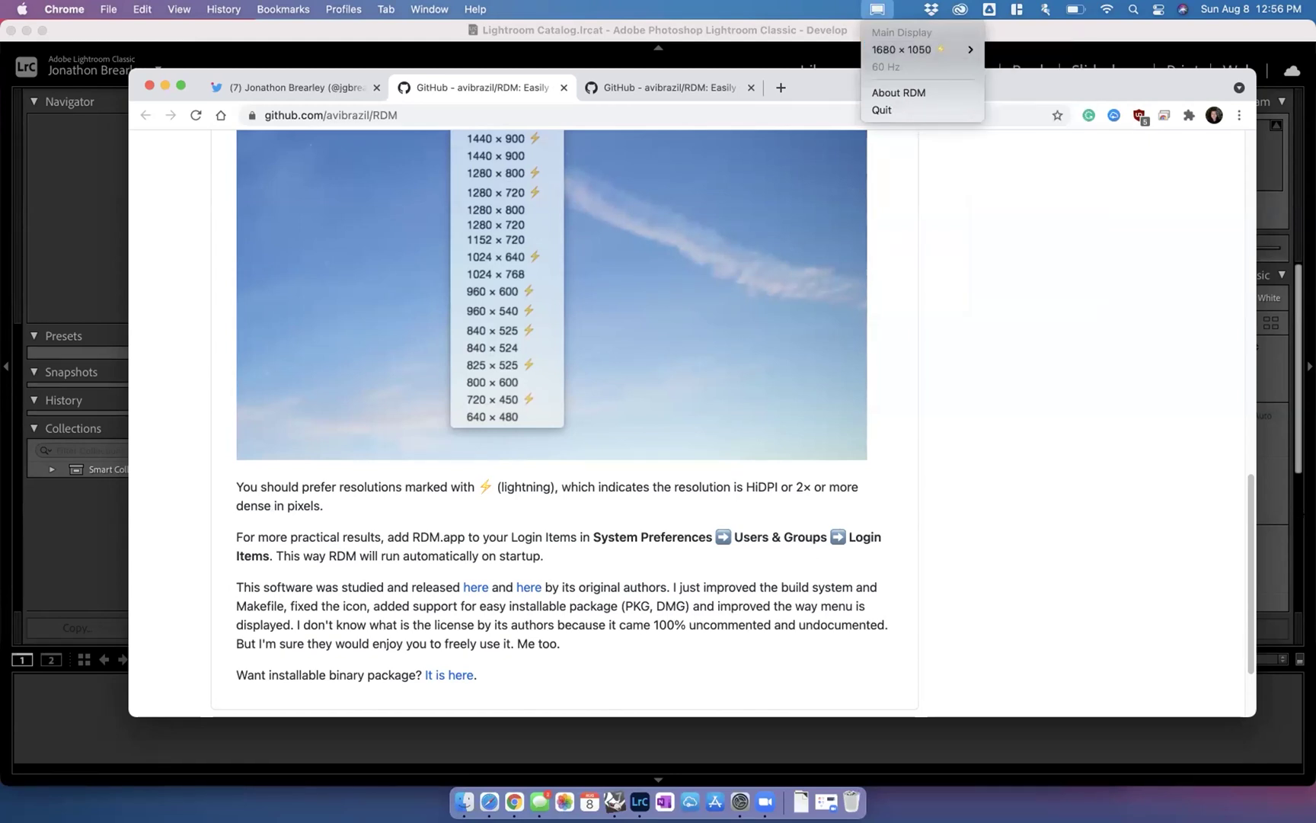
scroll(994, 445, "up", 10)
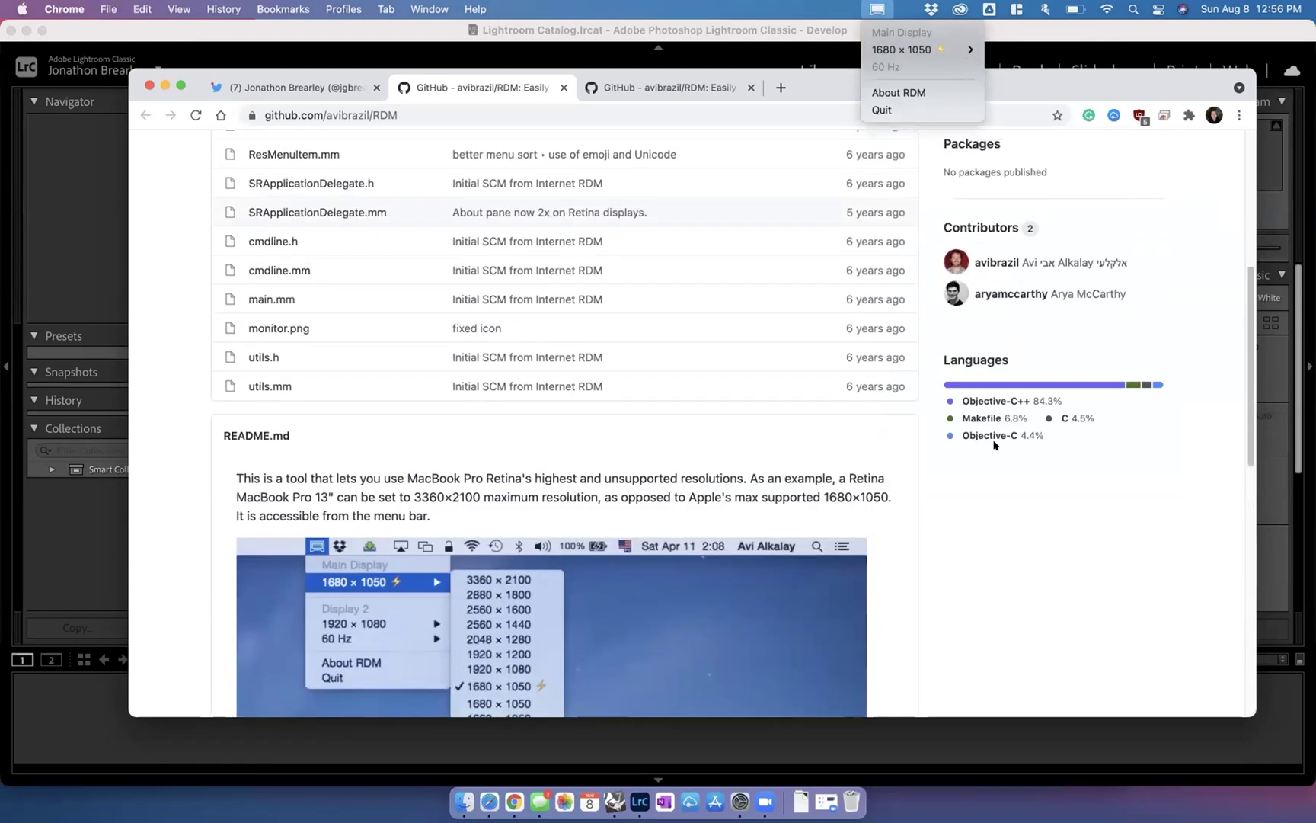
scroll(994, 445, "down", 1)
scroll(994, 445, "up", 1)
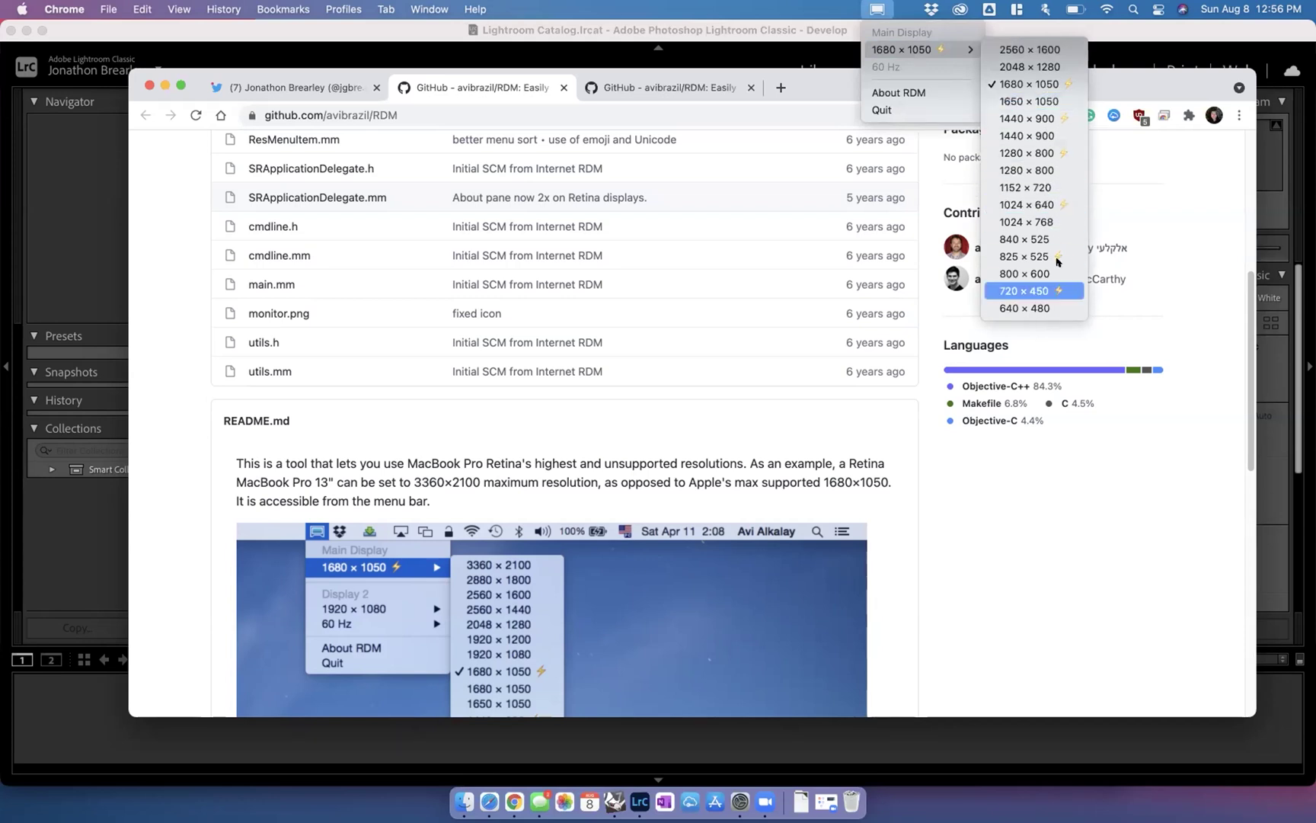
left_click(1047, 206)
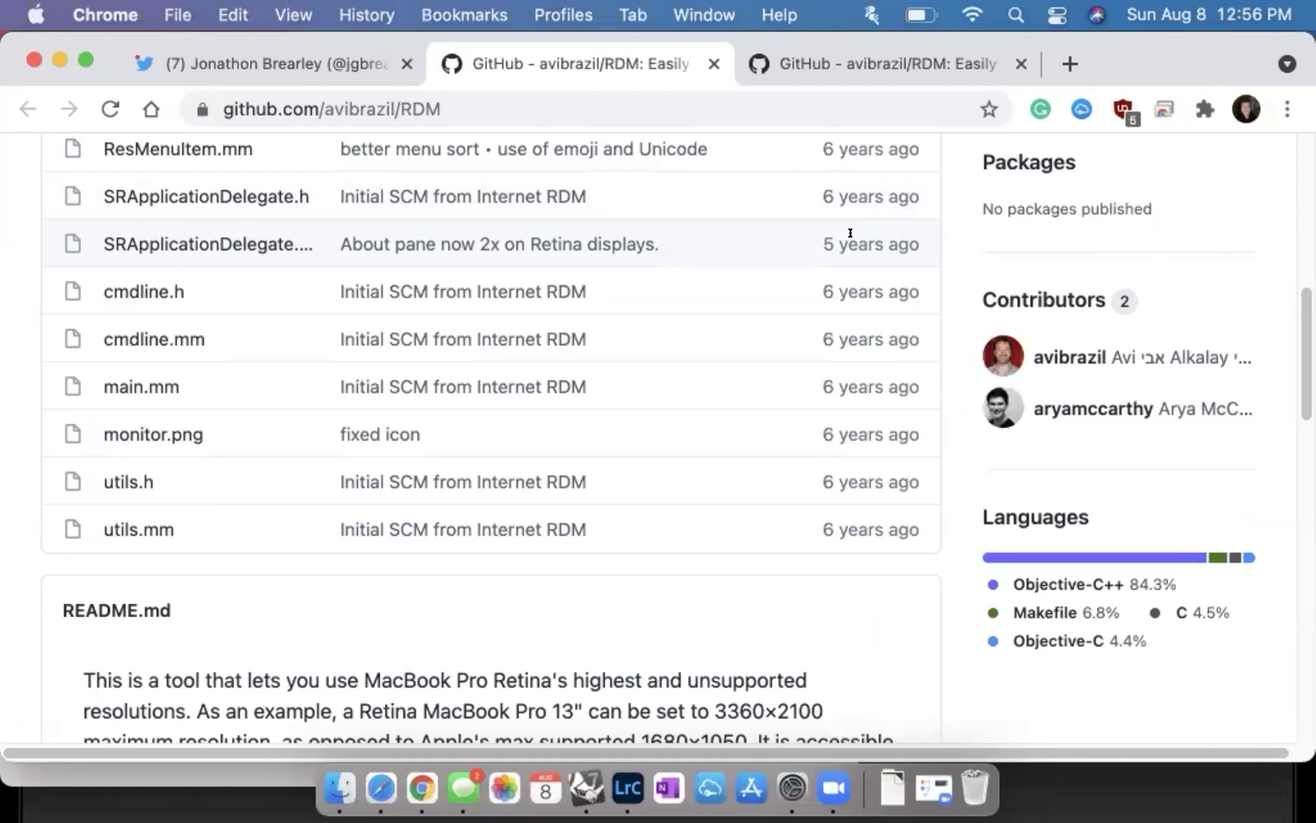
- Minimize Chrome and System Preferences, and quit Lightroom Classic
key("F11")
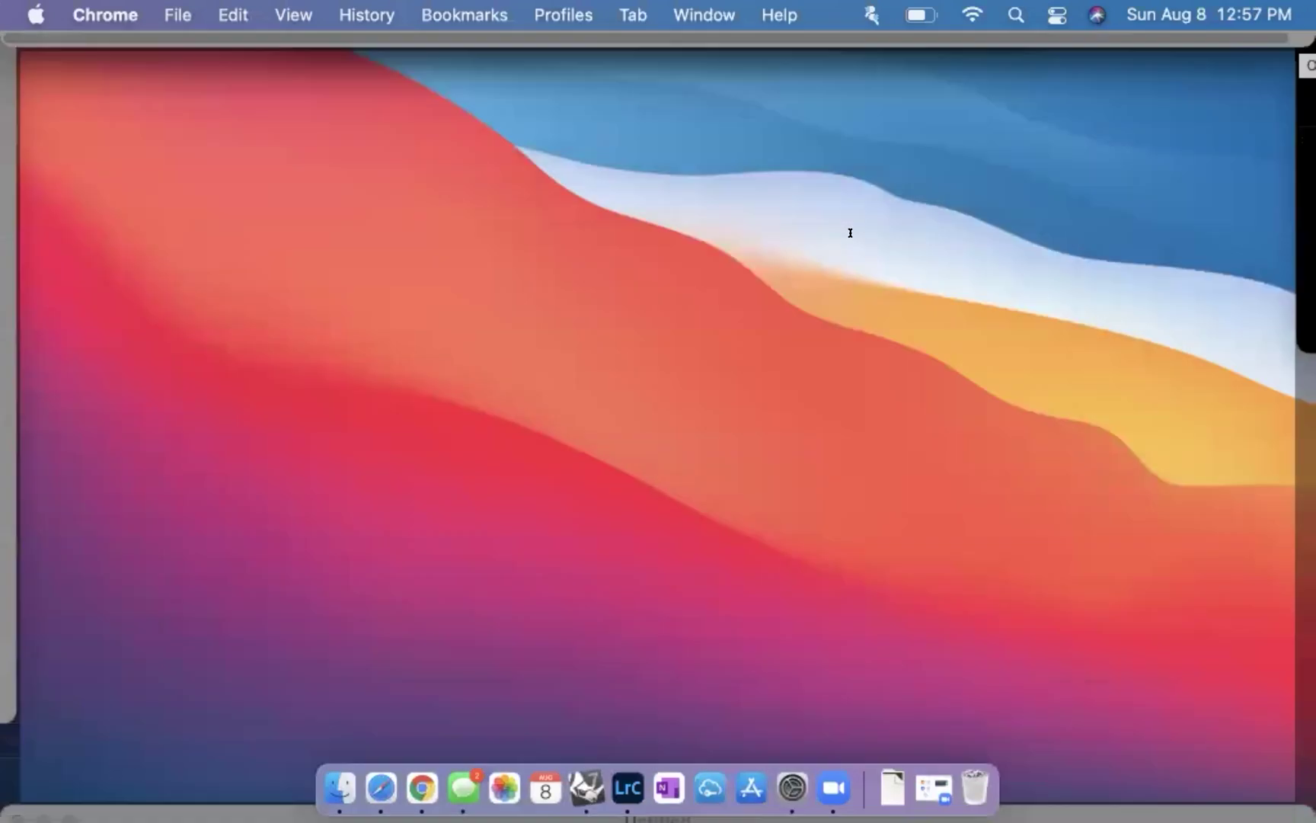
key("F11")
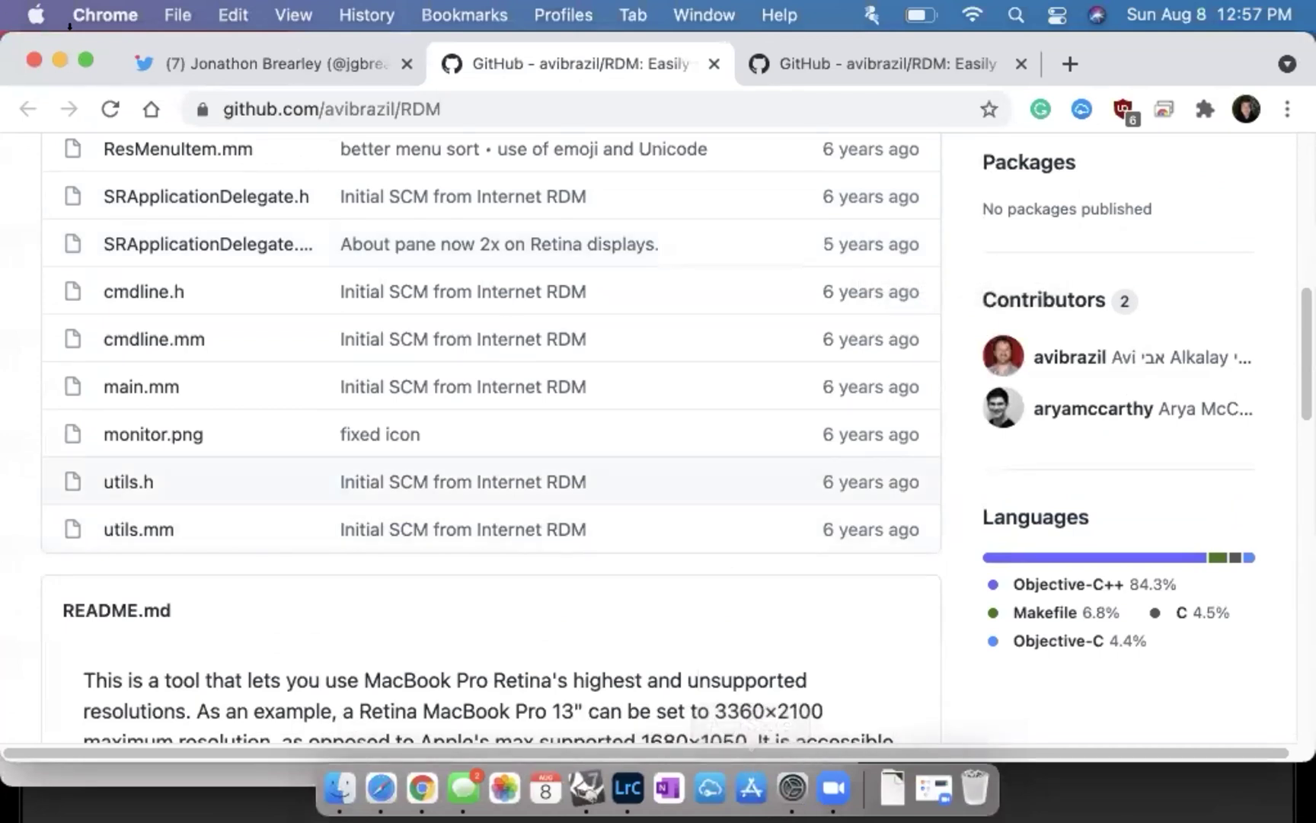
left_click(58, 58)
left_click(59, 64)
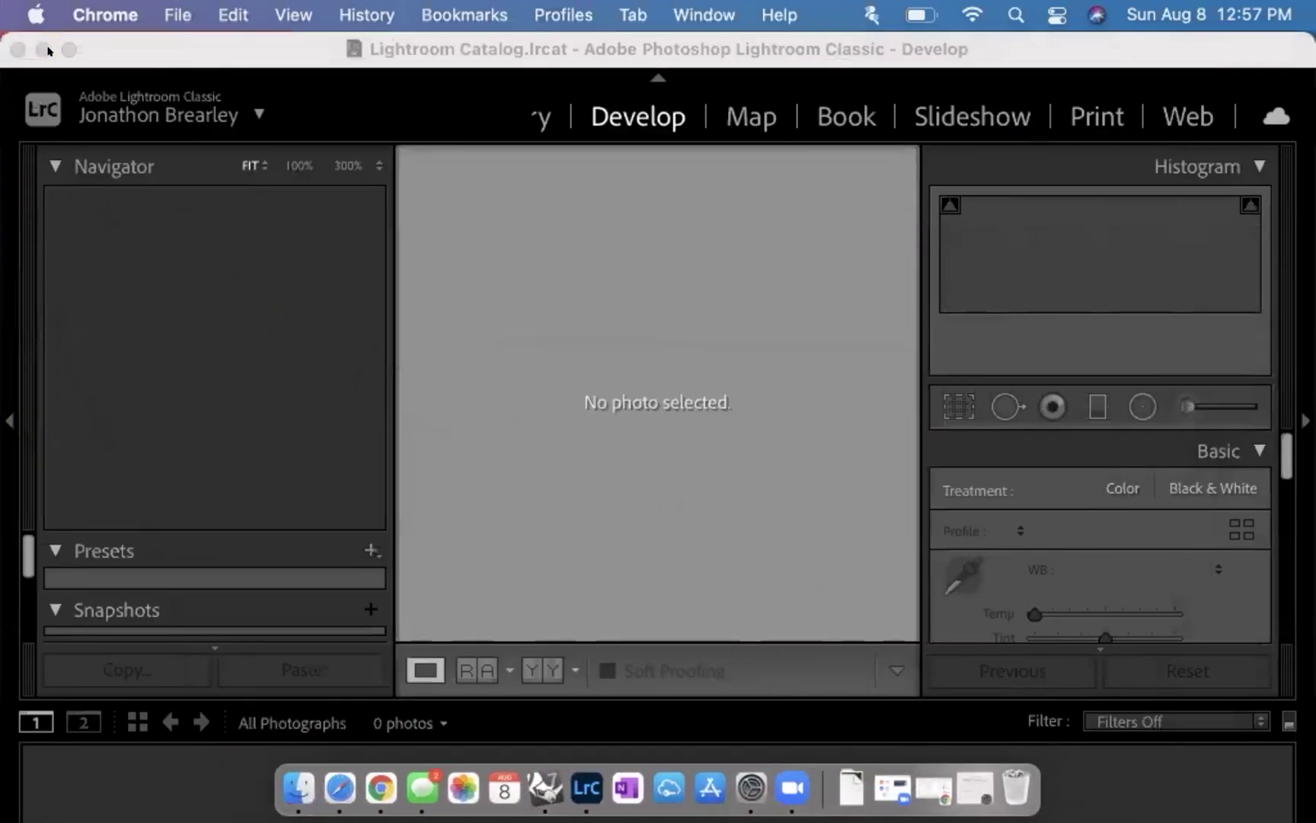
left_click(20, 48)
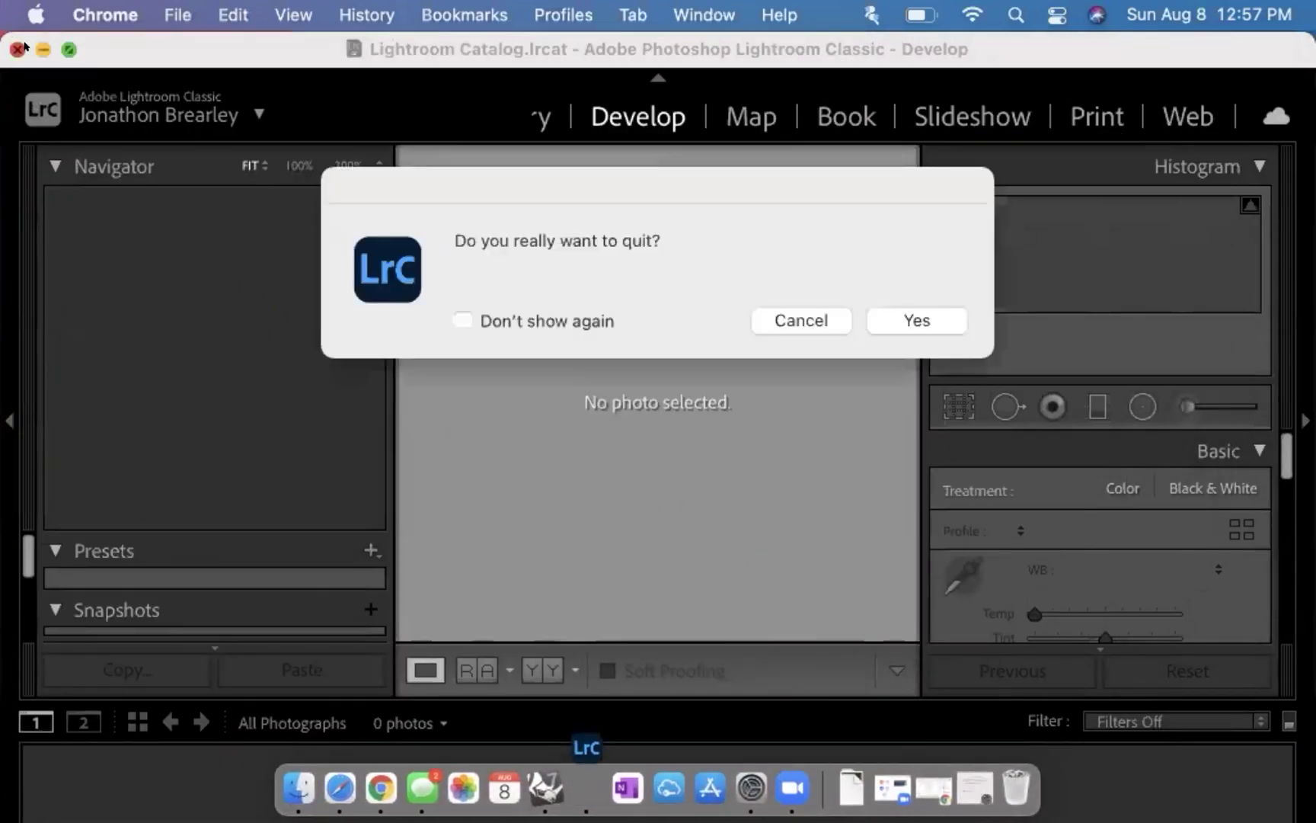
left_click(921, 318)
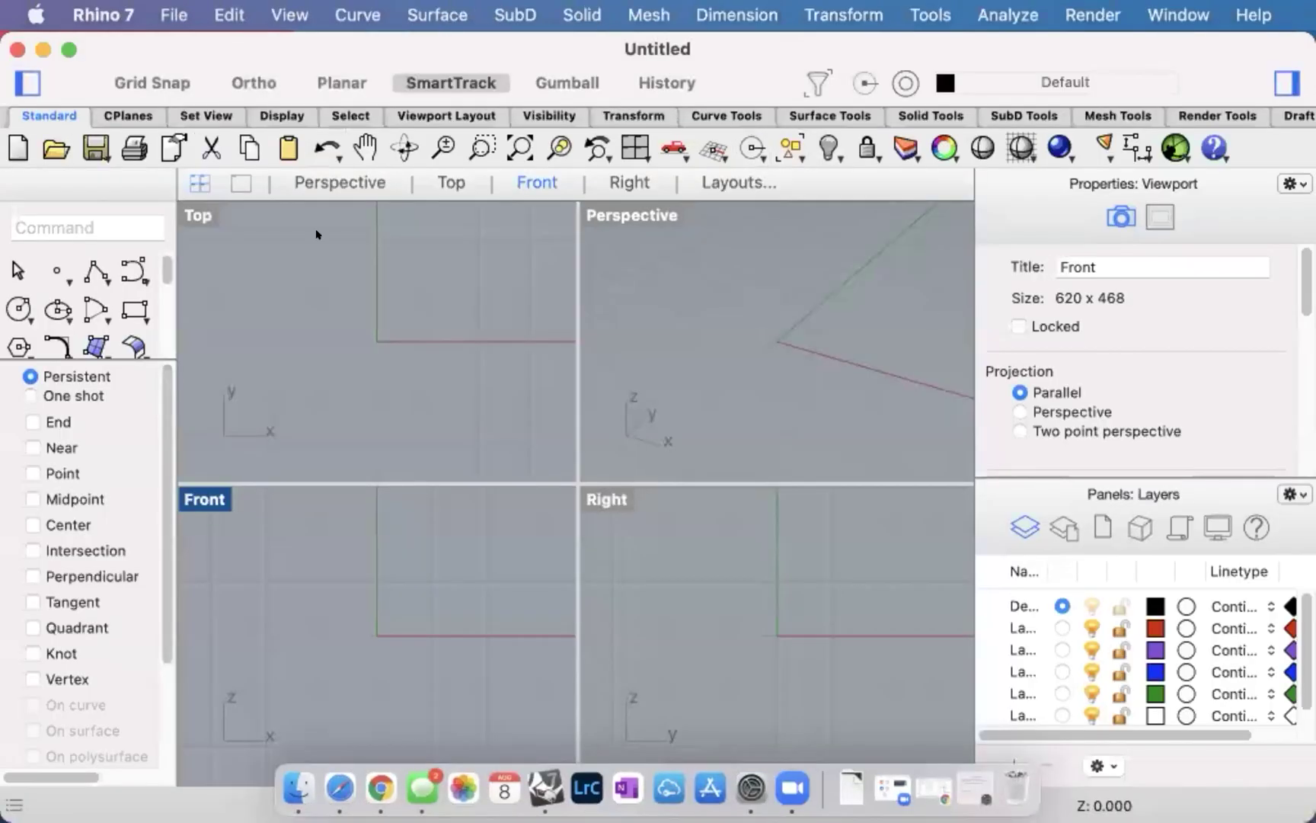
- Minimize the Rhino, Safari and Messages windows
left_click(43, 49)
left_click(59, 65)
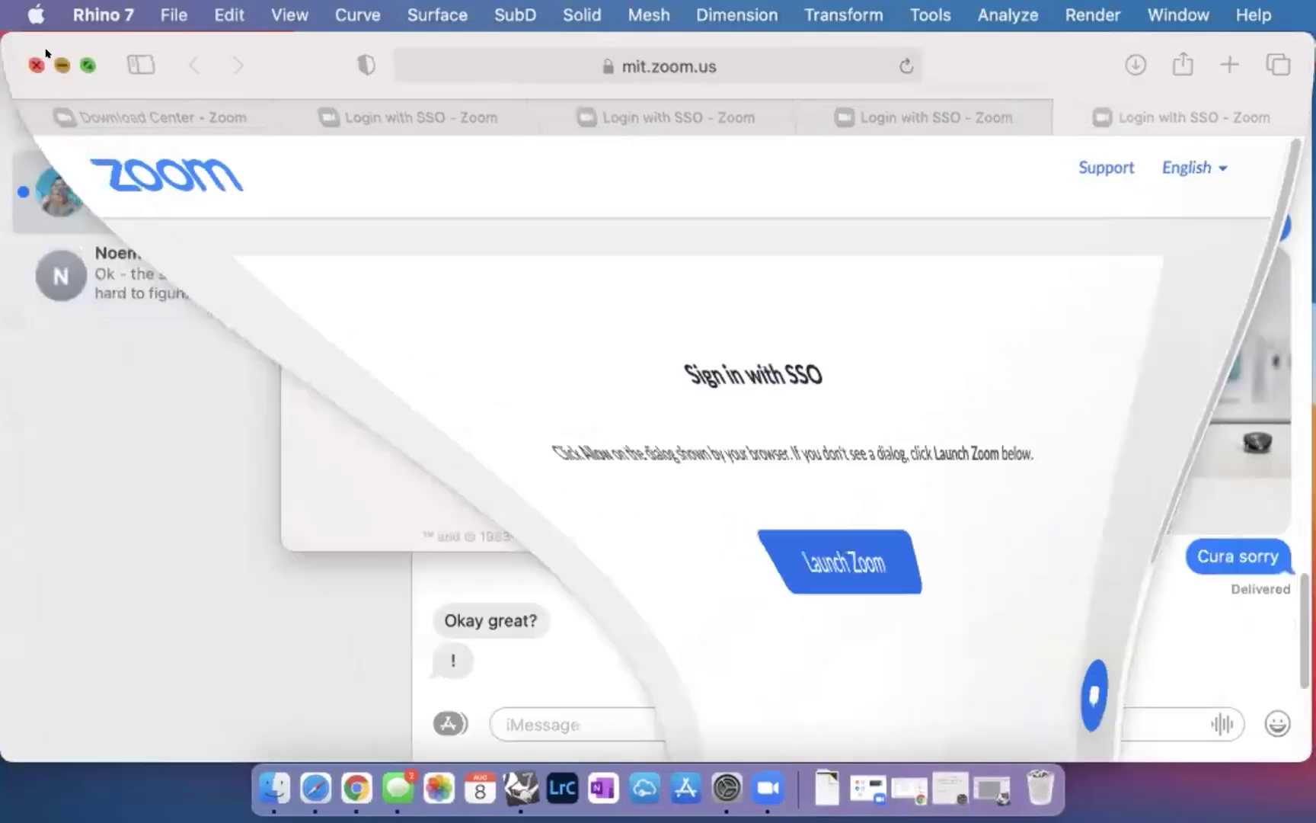
left_click(51, 61)
- Switch the main display to 2048 × 1280 in RDM and confirm the new resolution
left_click(599, 11)
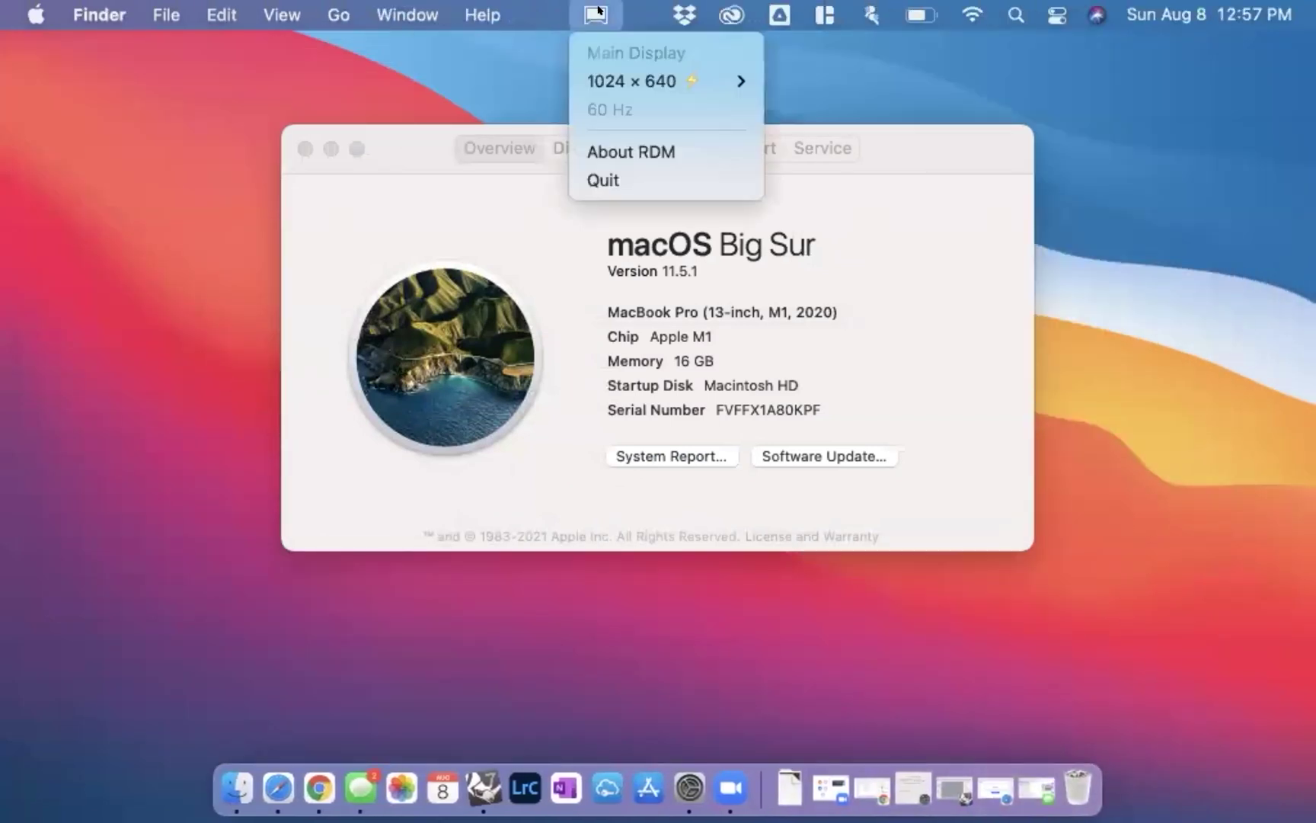
mouse_move(664, 82)
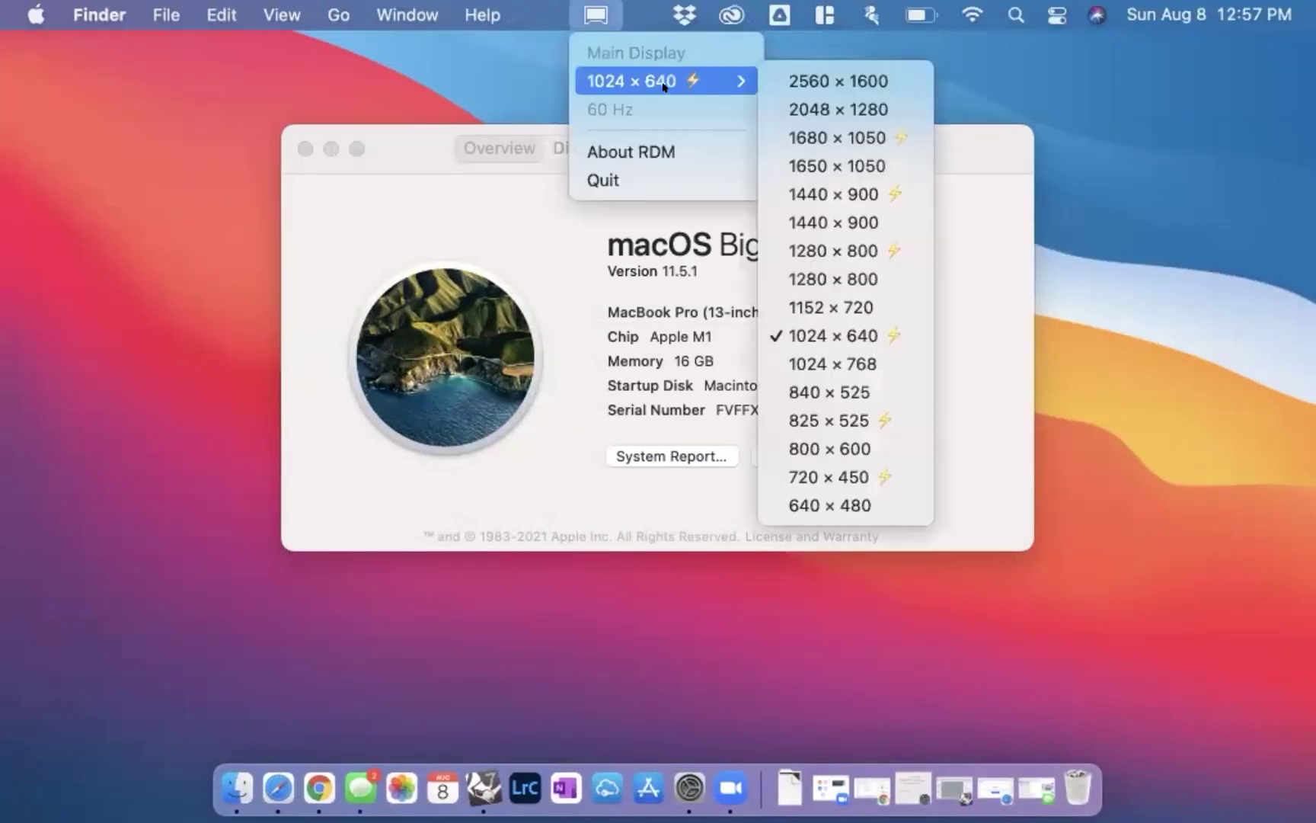
left_click(849, 110)
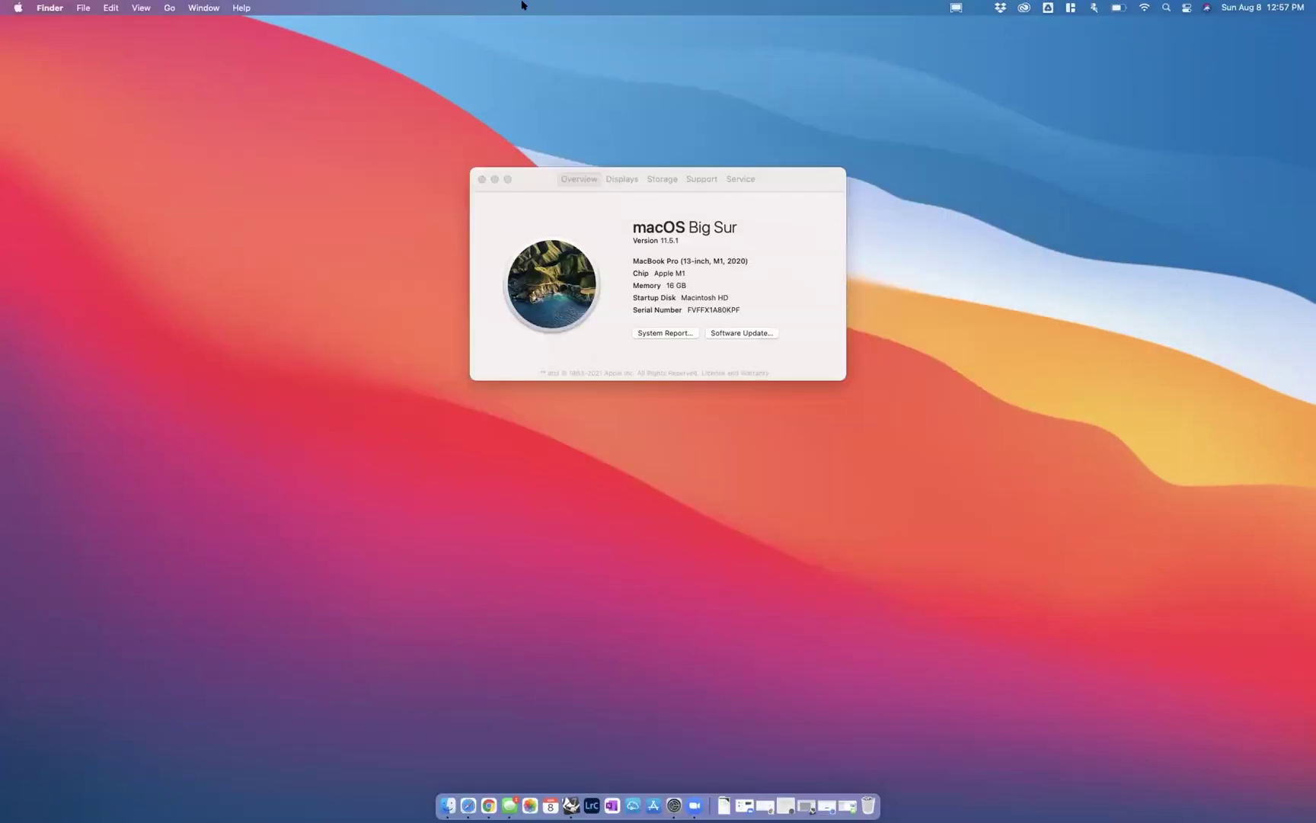
left_click(954, 9)
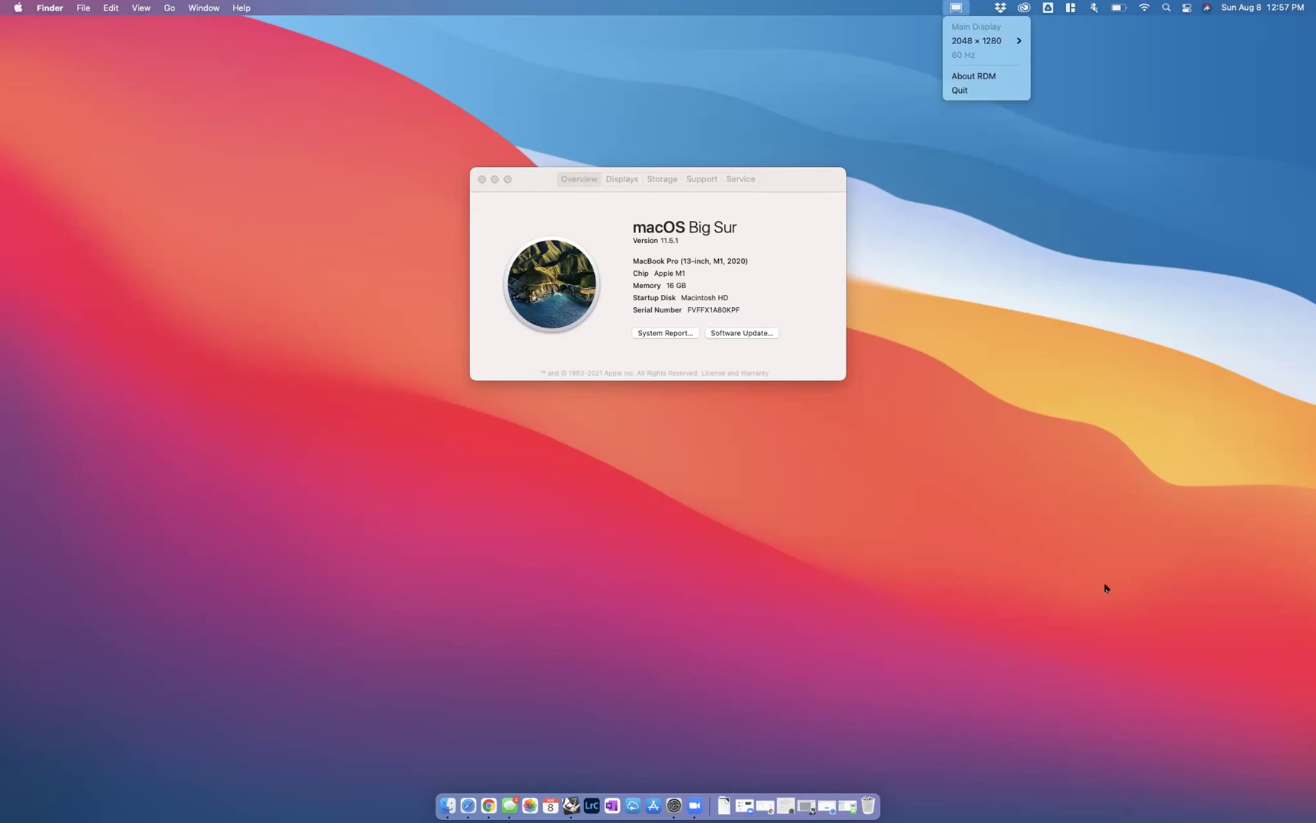
- Restore the minimized Chrome window, move it to the top-left, and enlarge it
left_click(765, 808)
left_click_drag(563, 430, 670, 53)
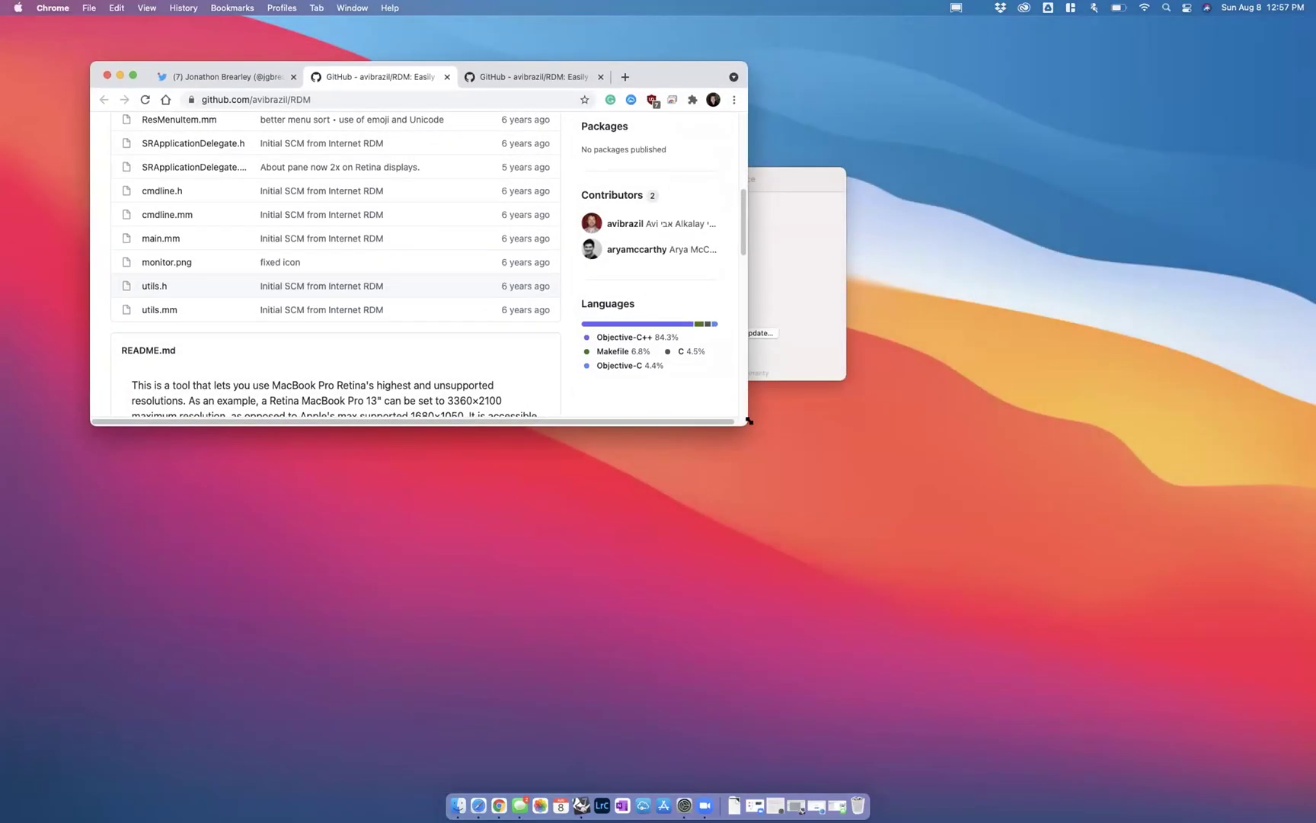
left_click_drag(1004, 581, 1194, 687)
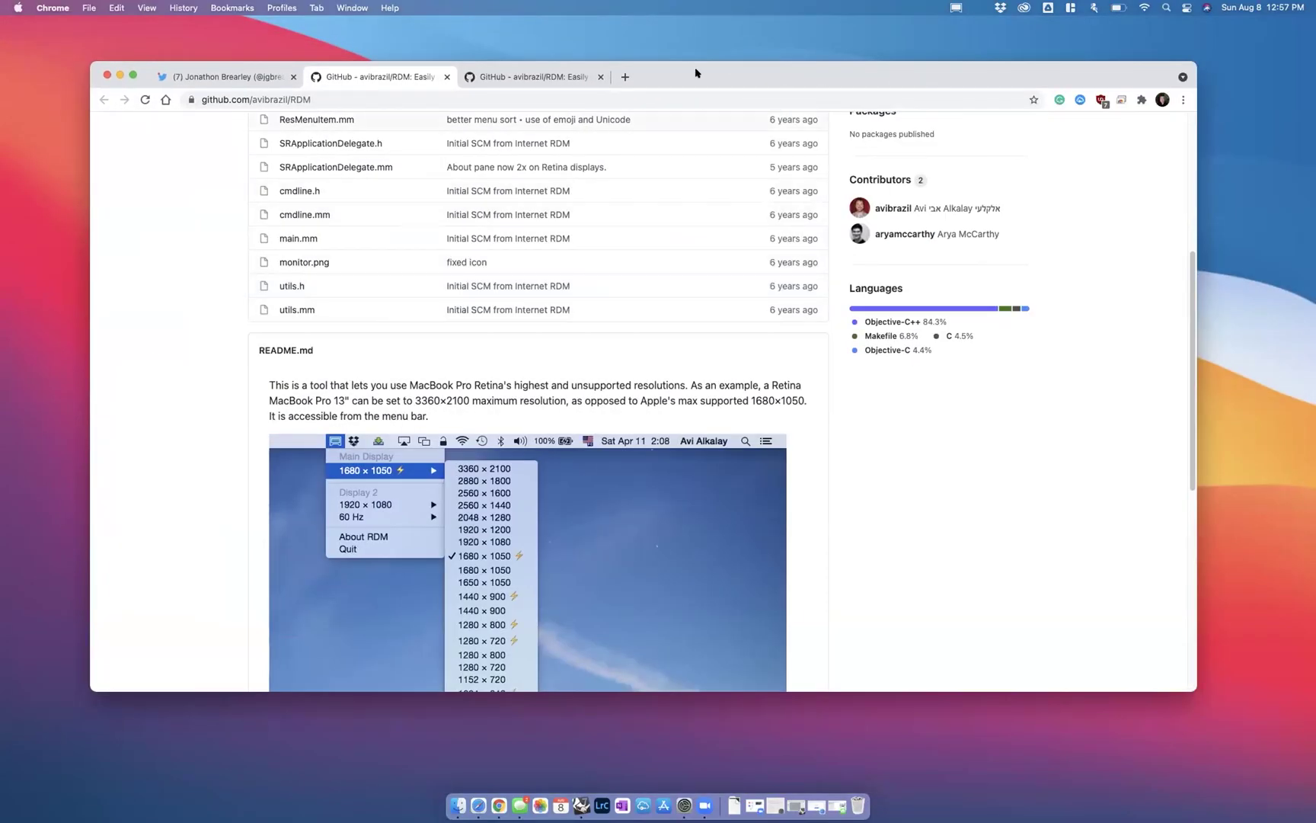
- Switch the display to 2560 × 1600 from the RDM menu and recentre Chrome
left_click(962, 8)
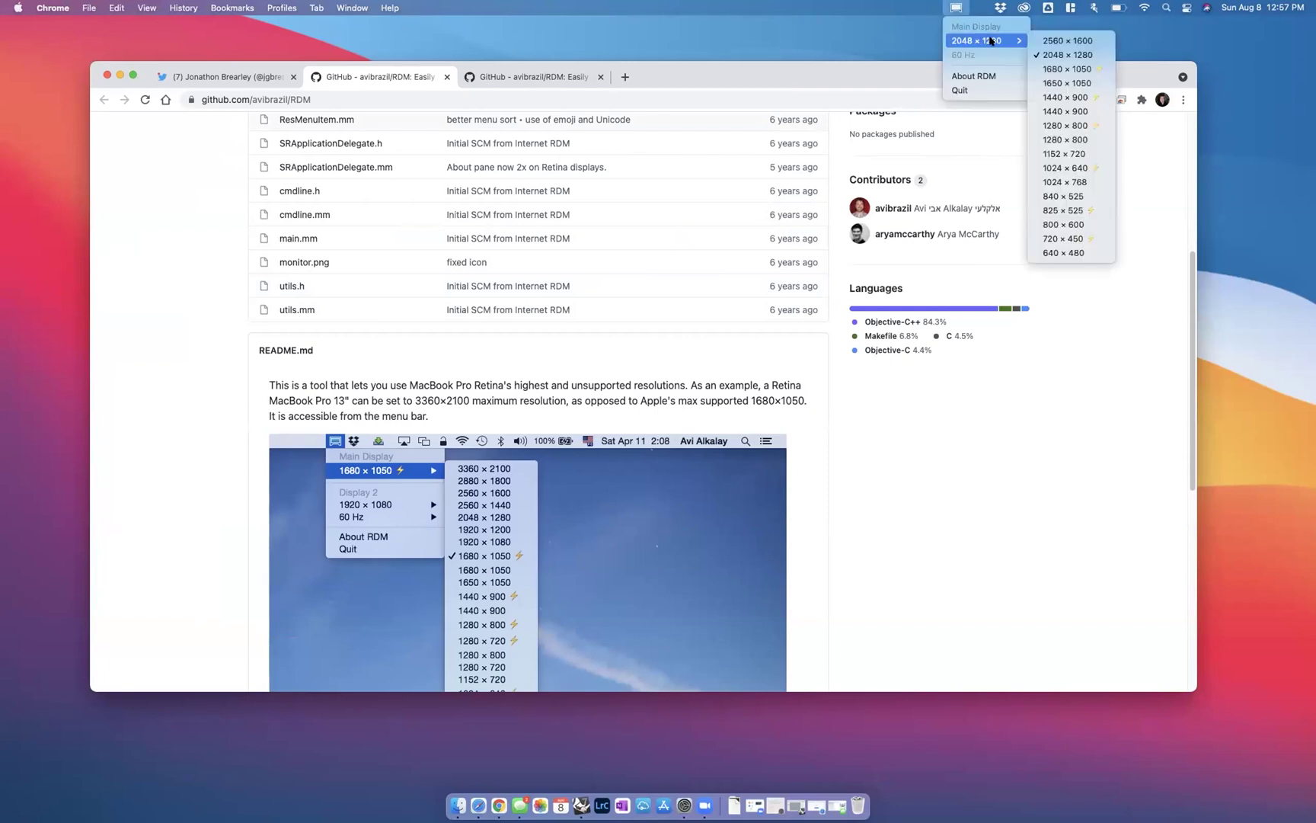
mouse_move(1005, 40)
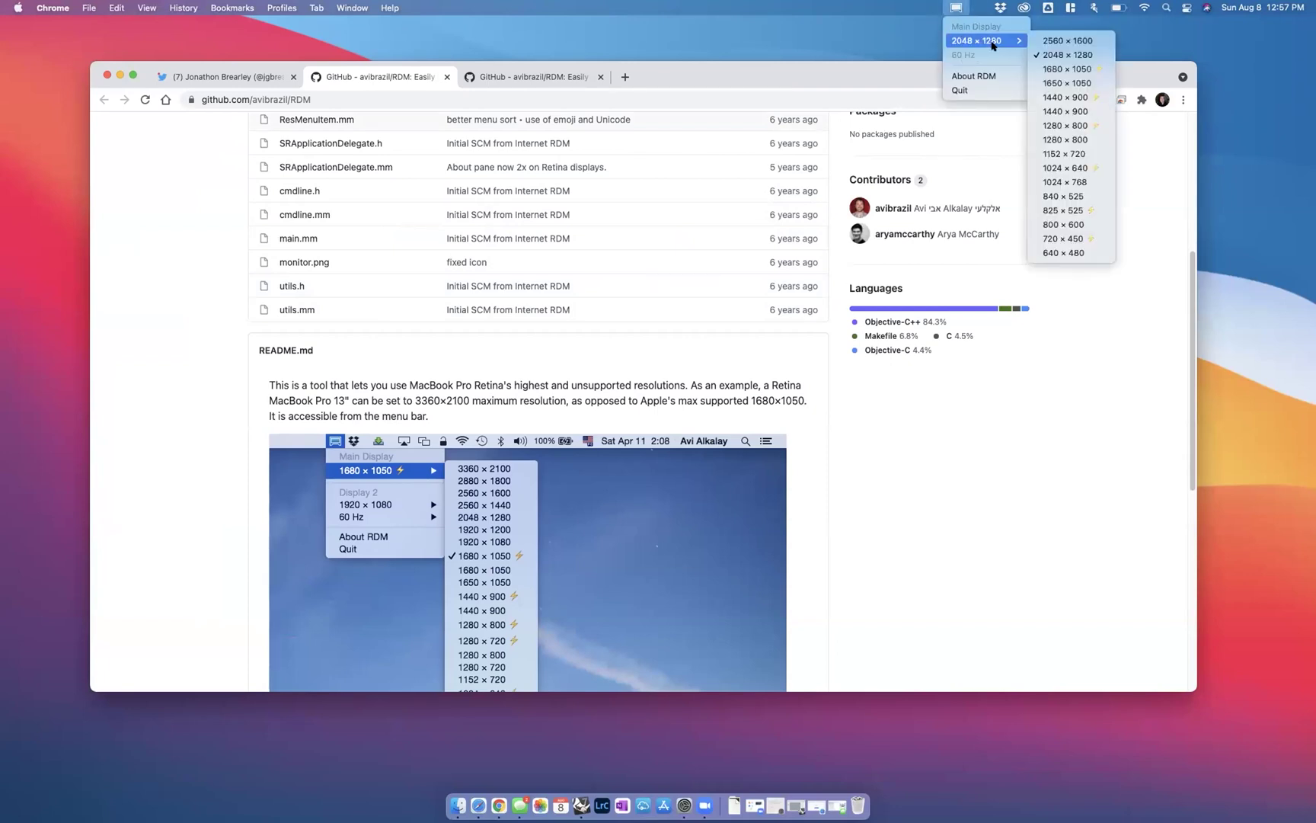
left_click(1067, 42)
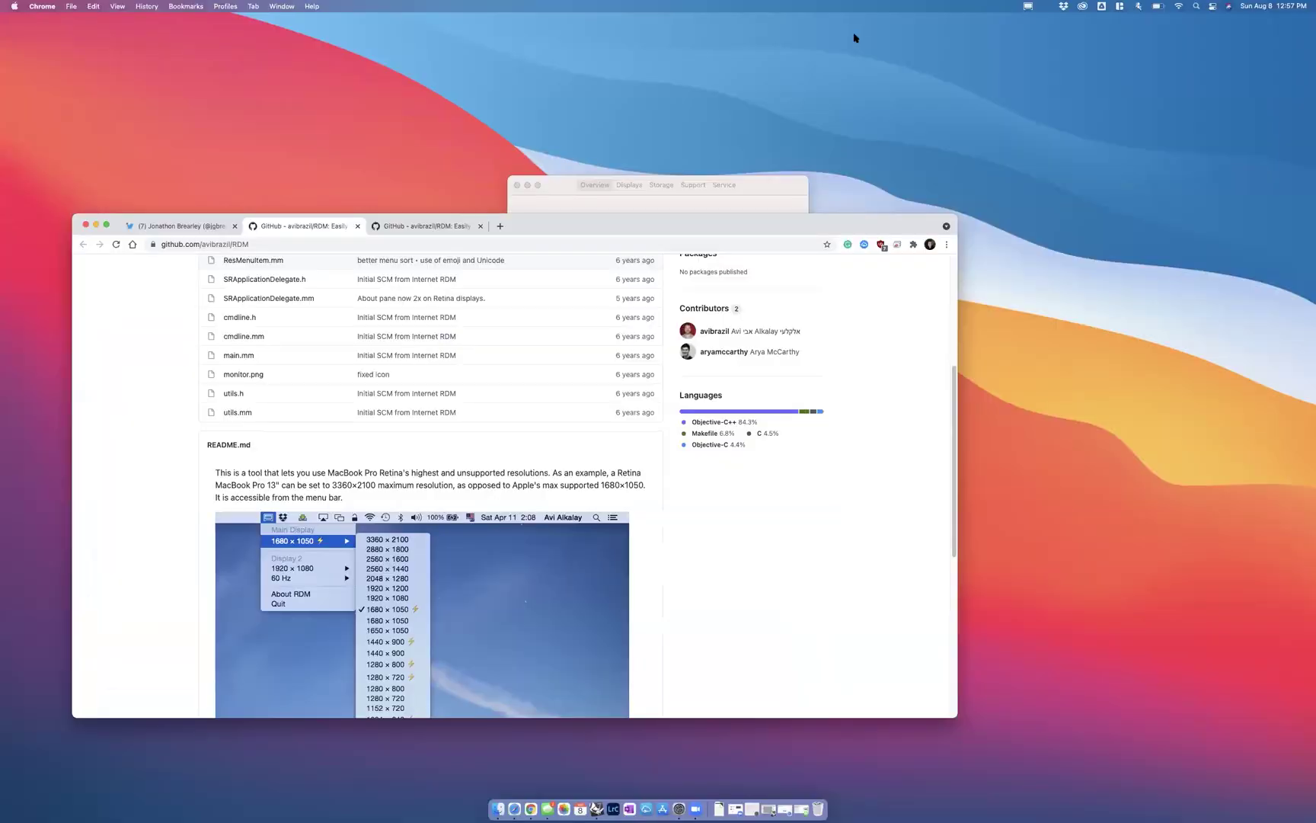
left_click_drag(589, 221, 760, 151)
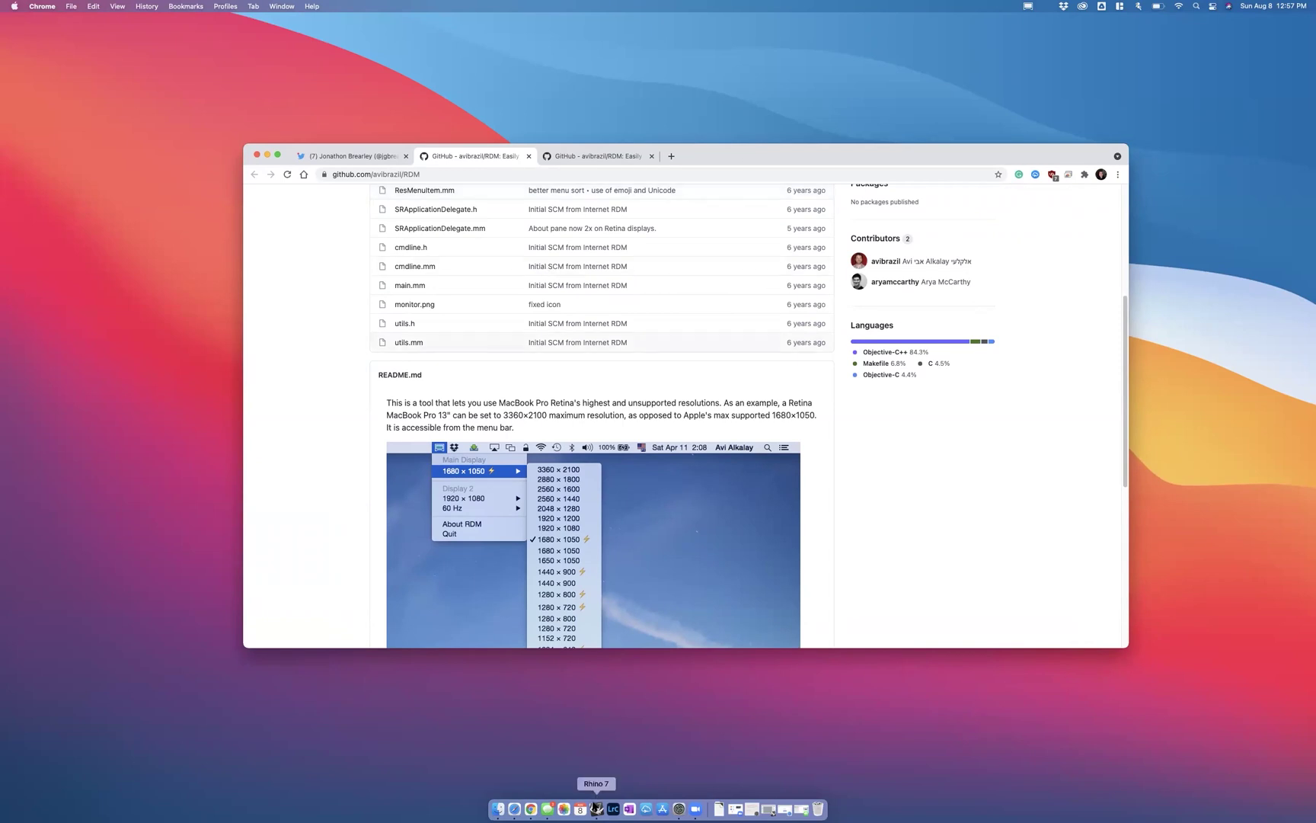
- Launch Rhino 7, move its untitled model window, and make it full screen
left_click(596, 809)
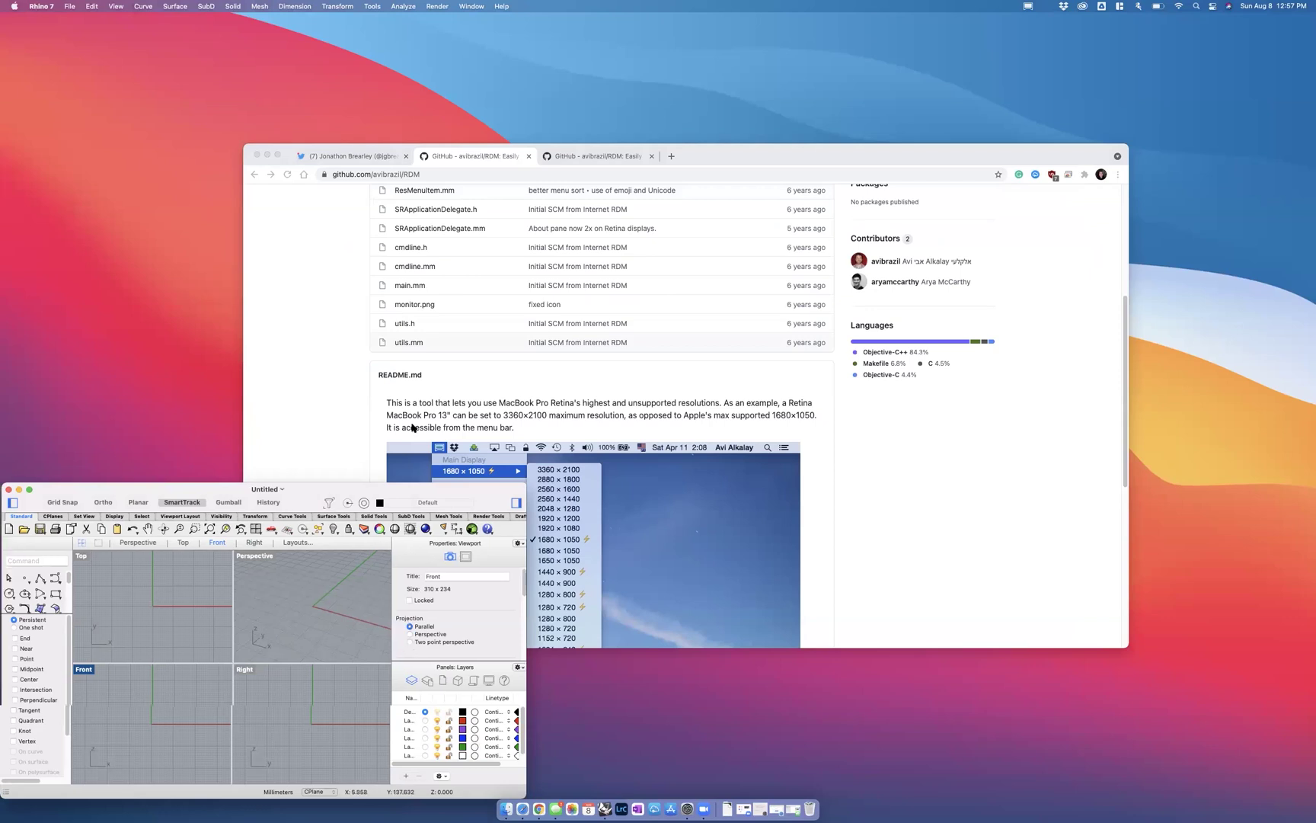
left_click_drag(320, 491, 450, 335)
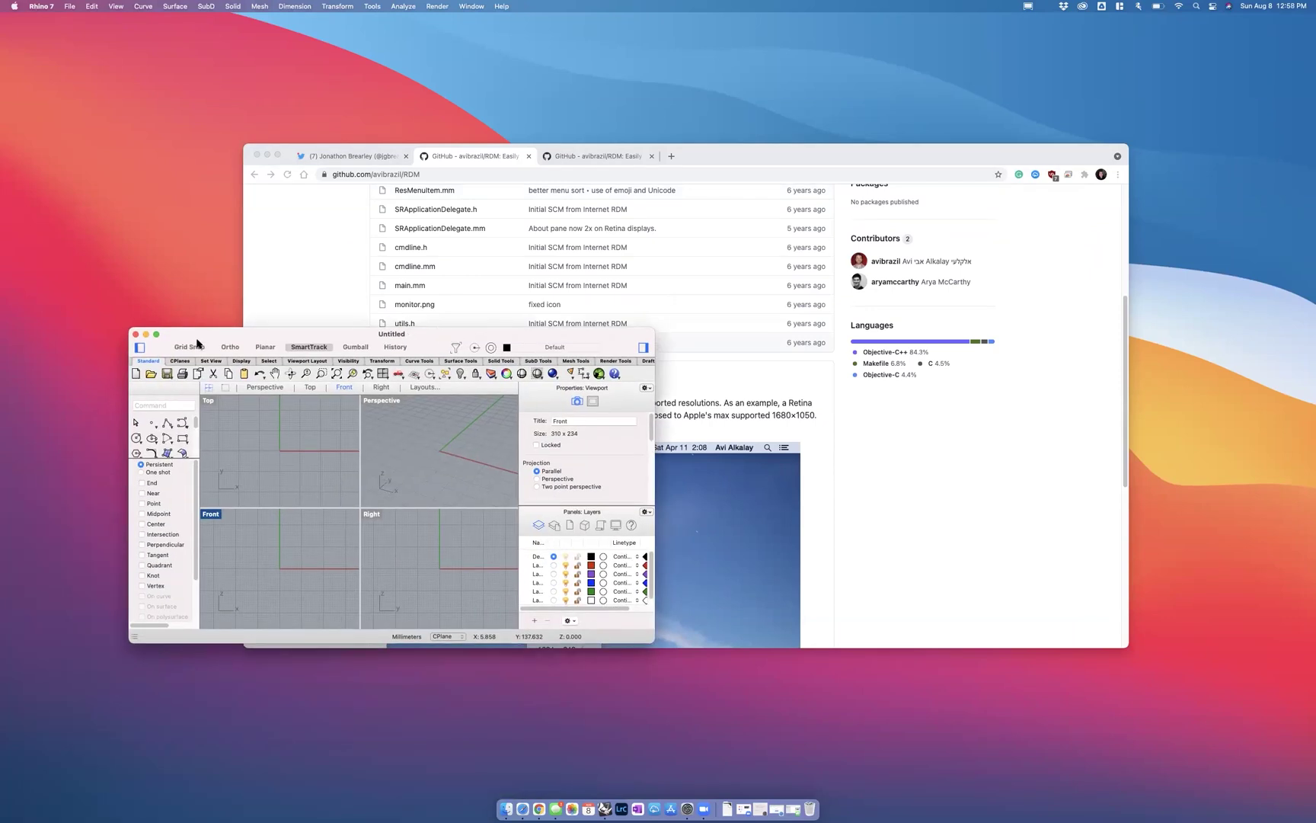
left_click(157, 335)
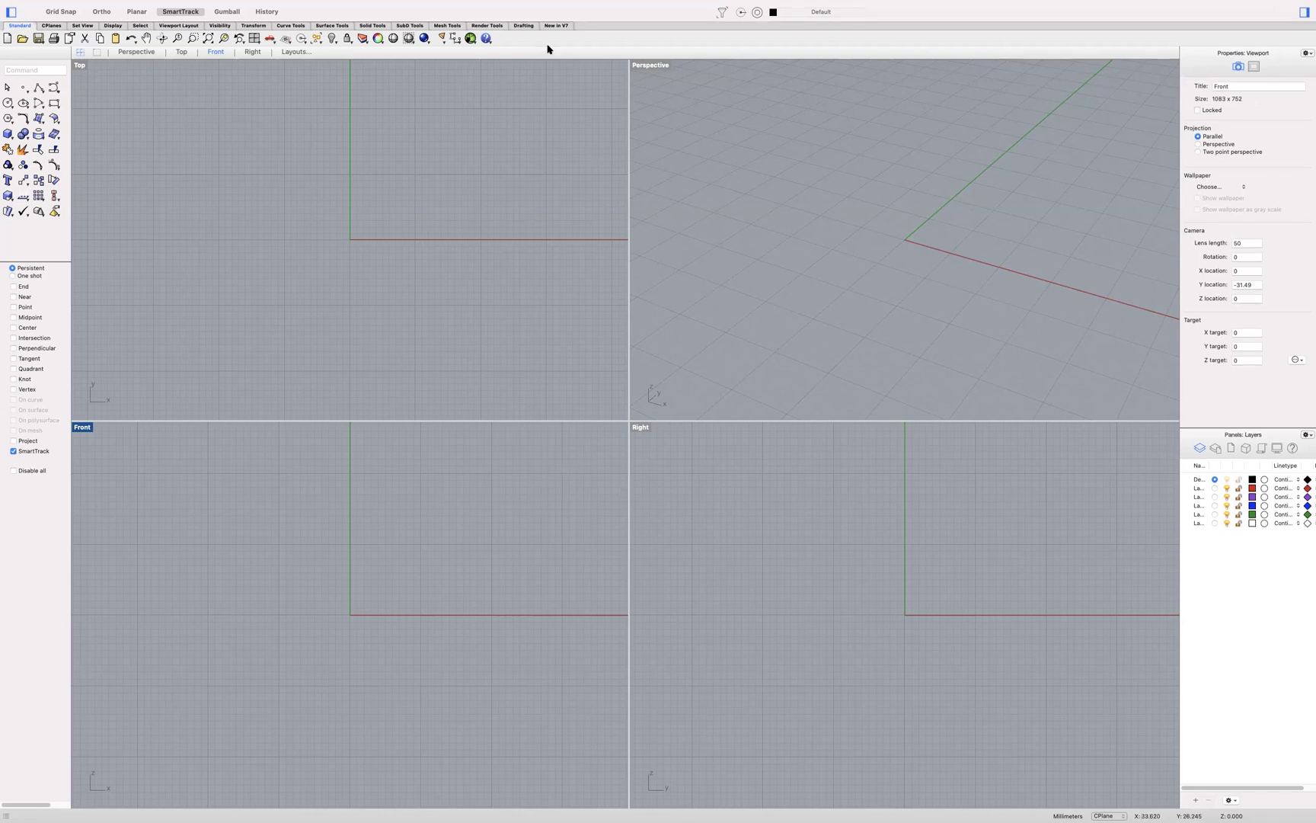
- Leave full-screen Rhino, zoom Lightroom Classic's Develop window to fill the screen, and toggle the Tone Curve panel
key("ctrl+Left")
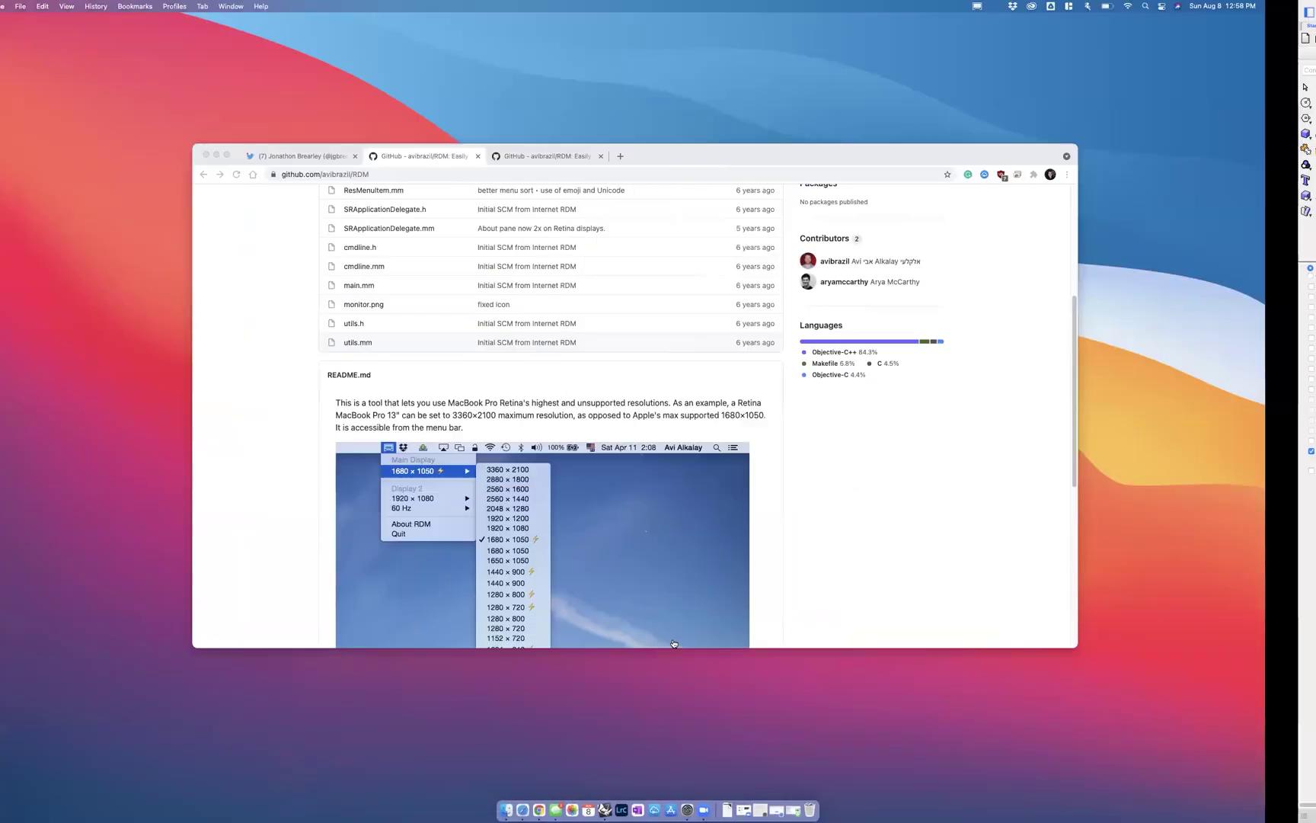
left_click(622, 809)
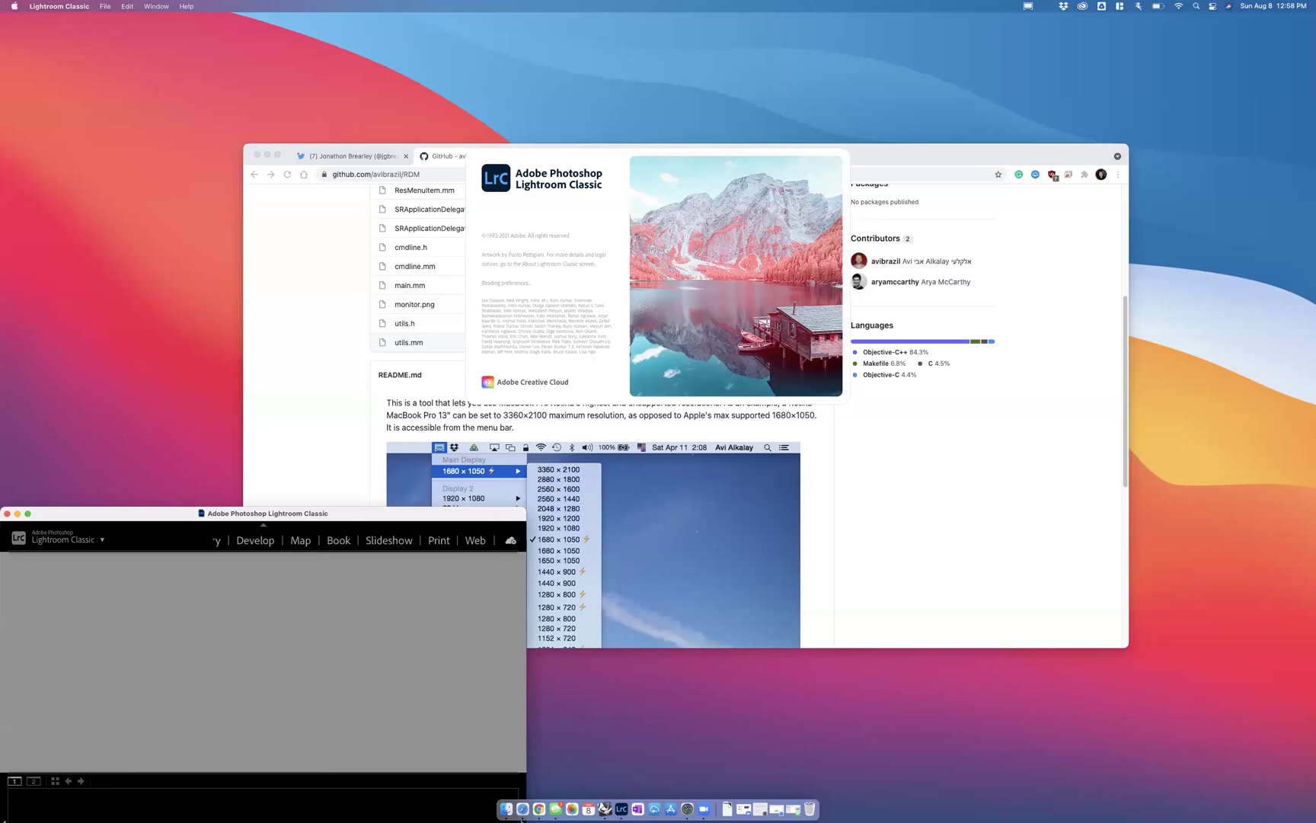
double_click(329, 514)
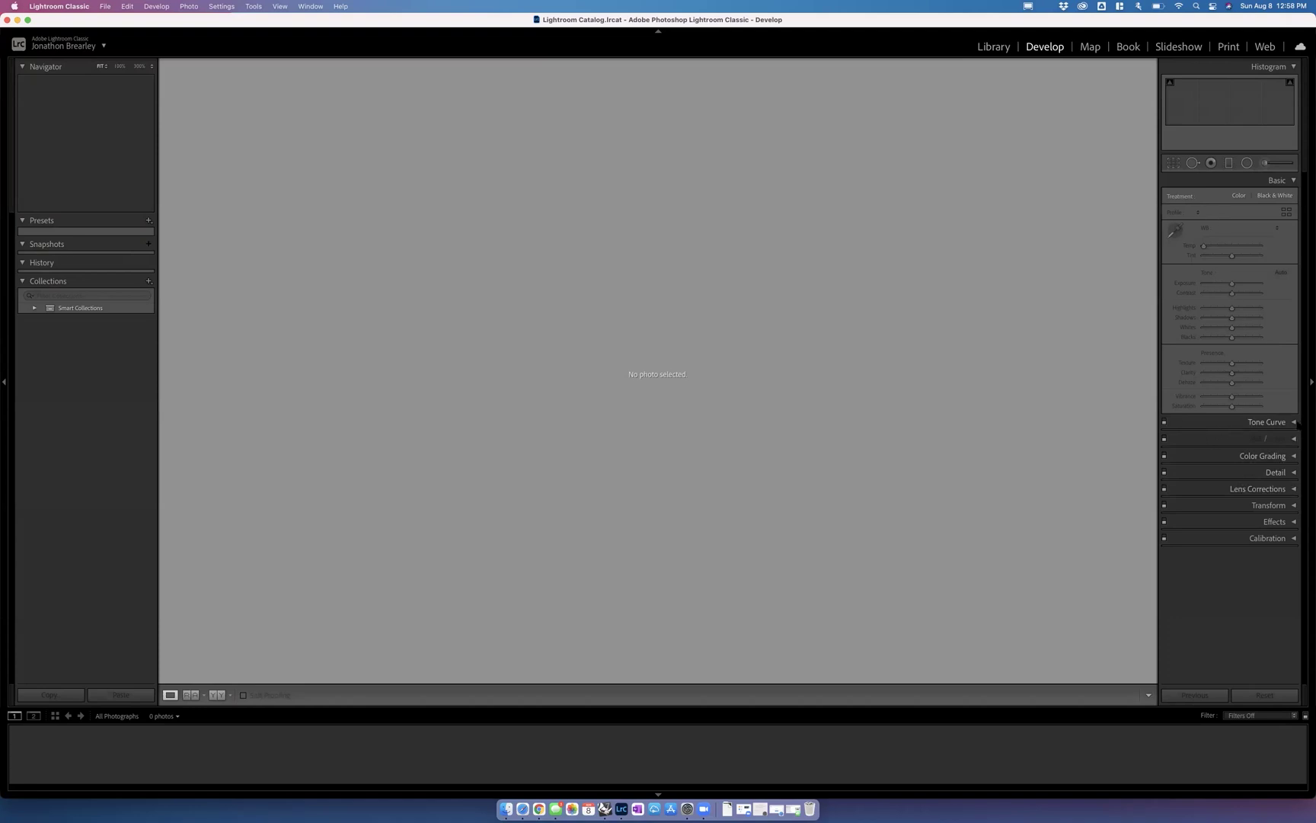
left_click(1294, 422)
left_click(1294, 422)
- Show About RDM from the menu-bar icon and scroll through its version 2.2 history
left_click(1027, 7)
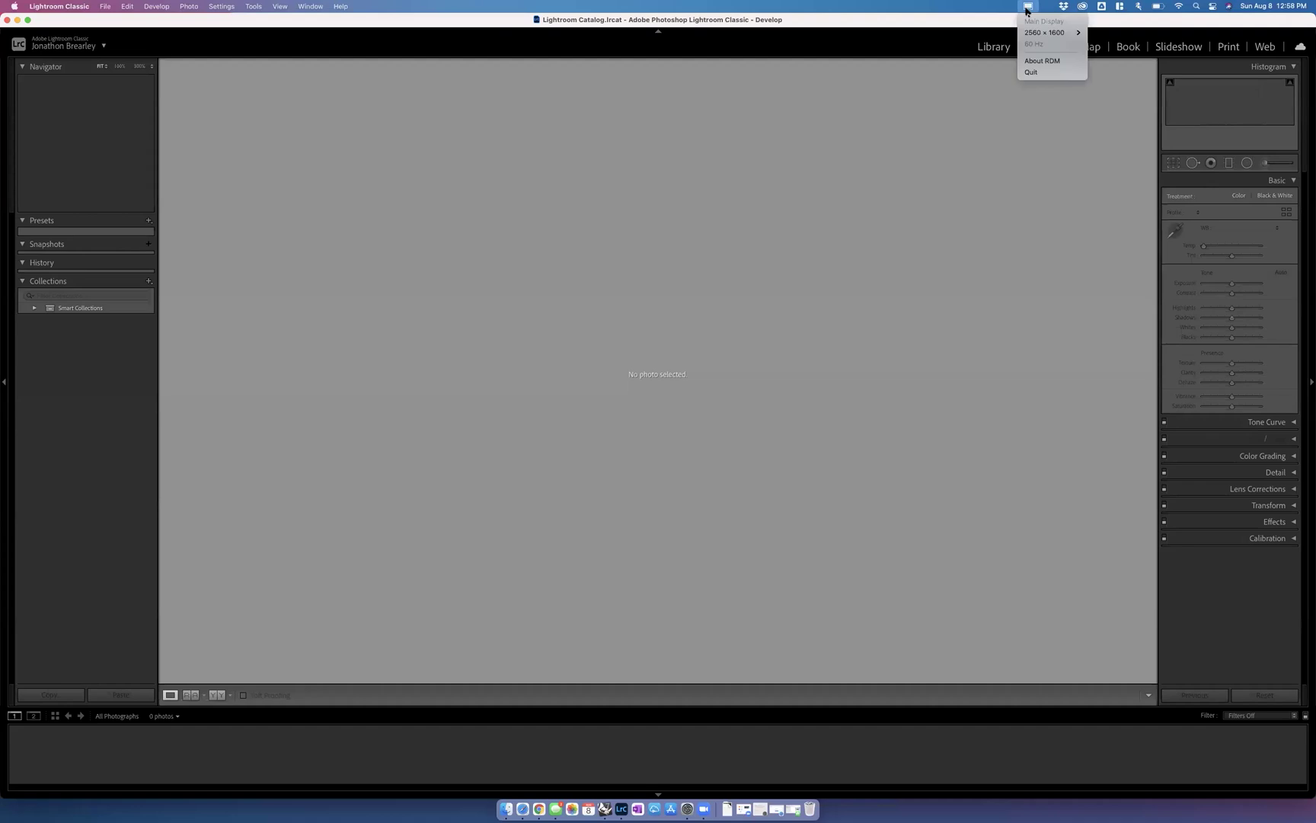
left_click(1060, 62)
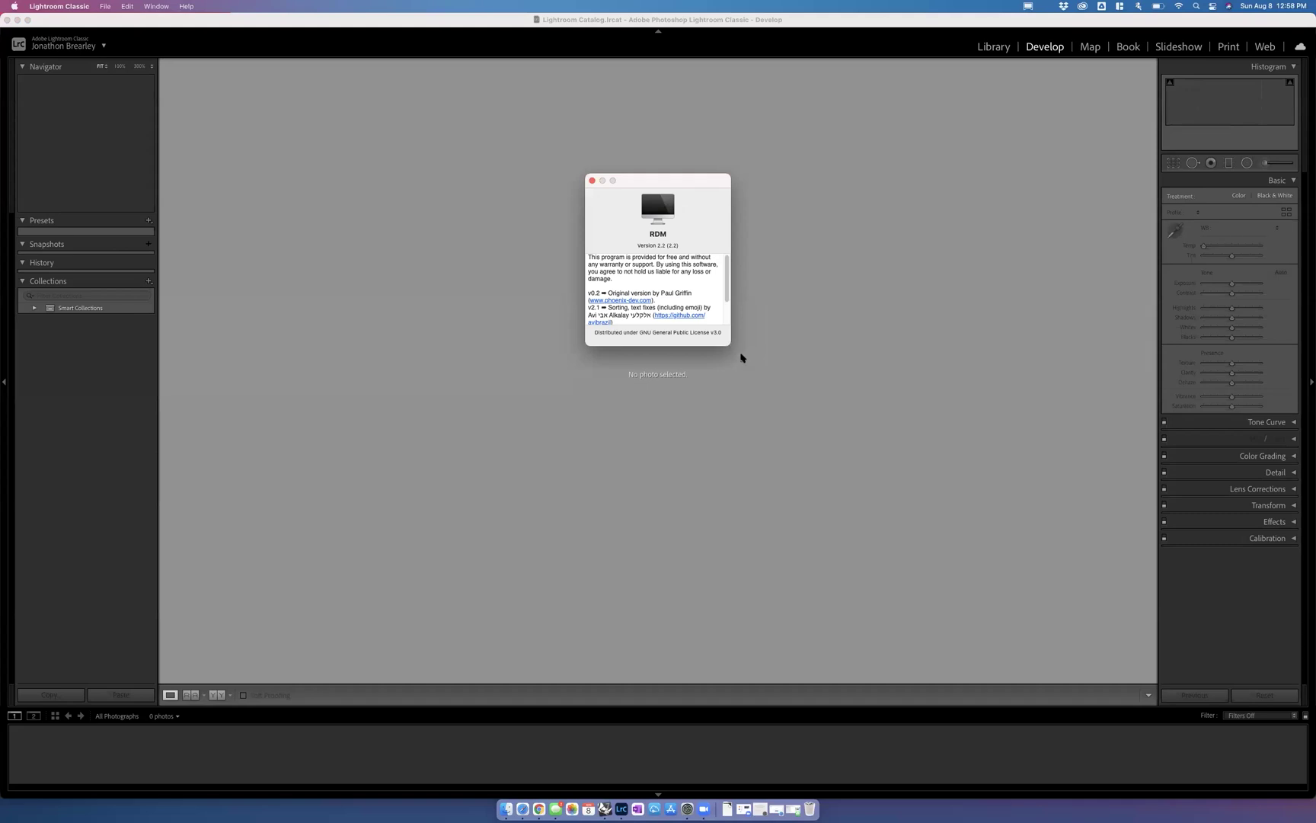
scroll(683, 305, "down", 3)
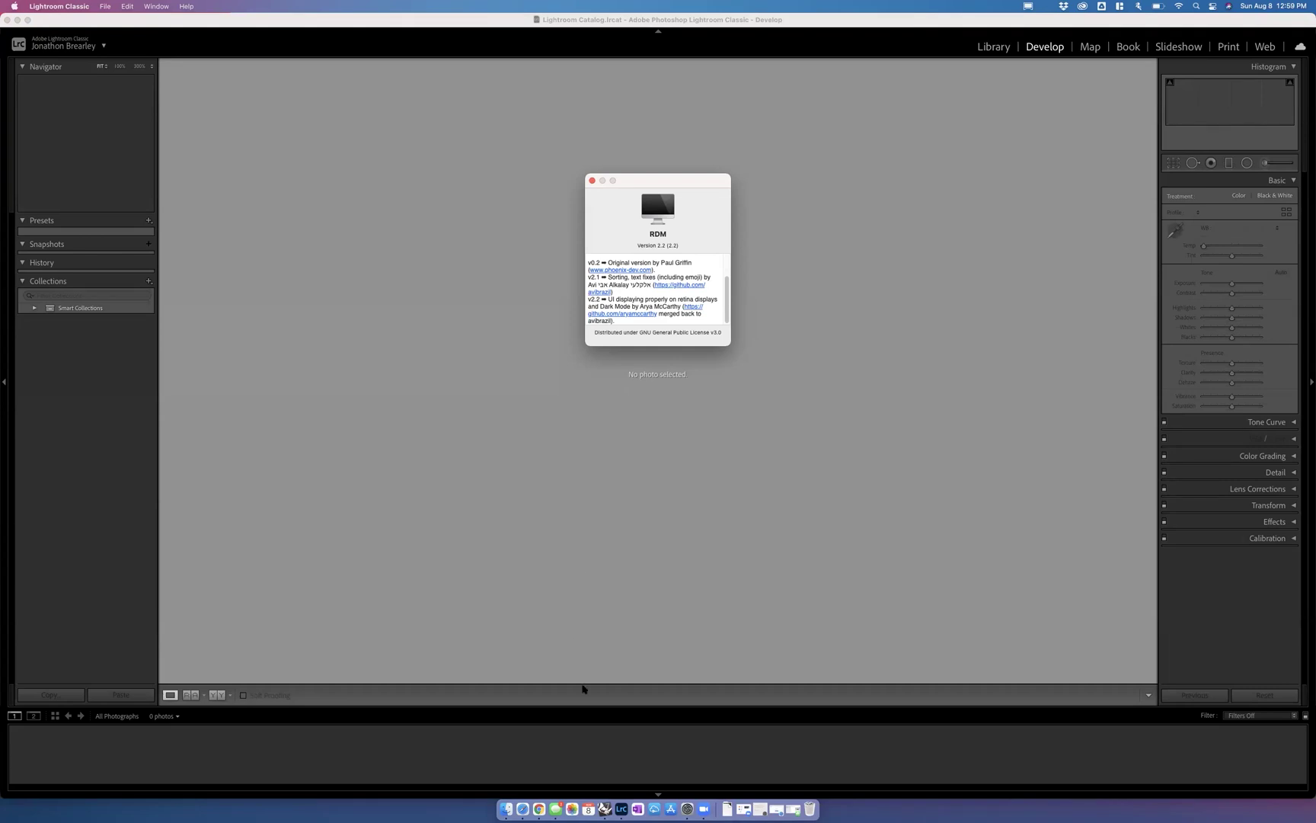
- Open the RDM download page link in Chrome's README, minimize Chrome, and confirm quitting Lightroom
left_click(539, 809)
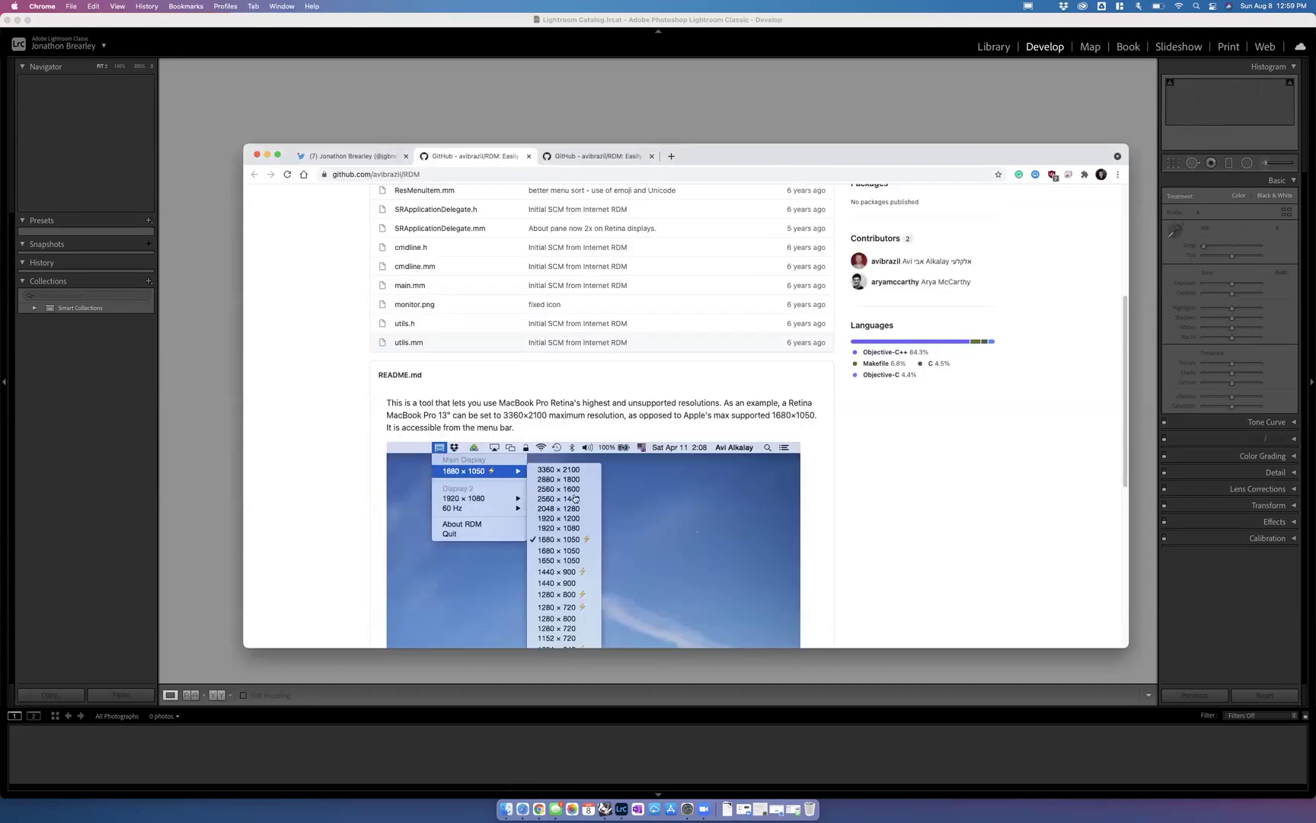
scroll(575, 498, "up", 10)
scroll(602, 391, "down", 20)
left_click(524, 546)
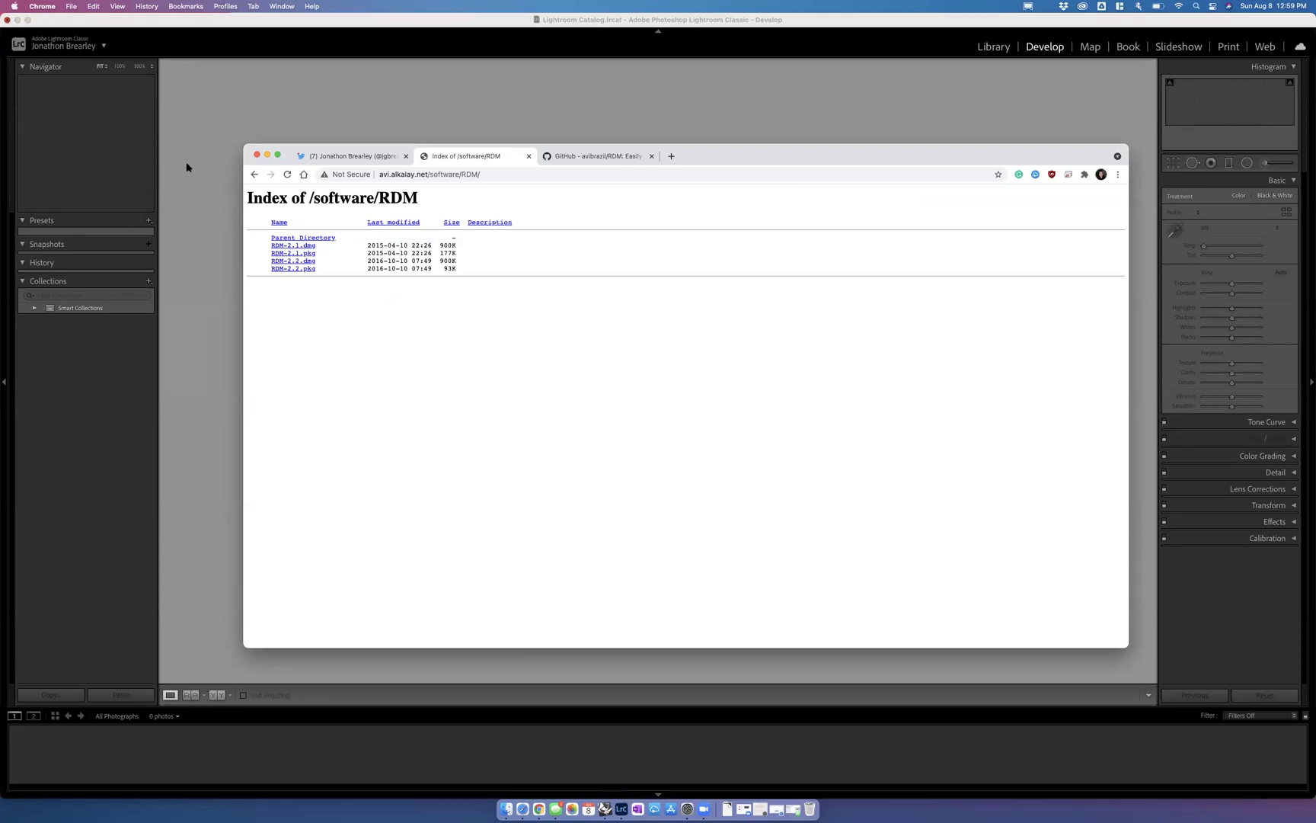
left_click(267, 155)
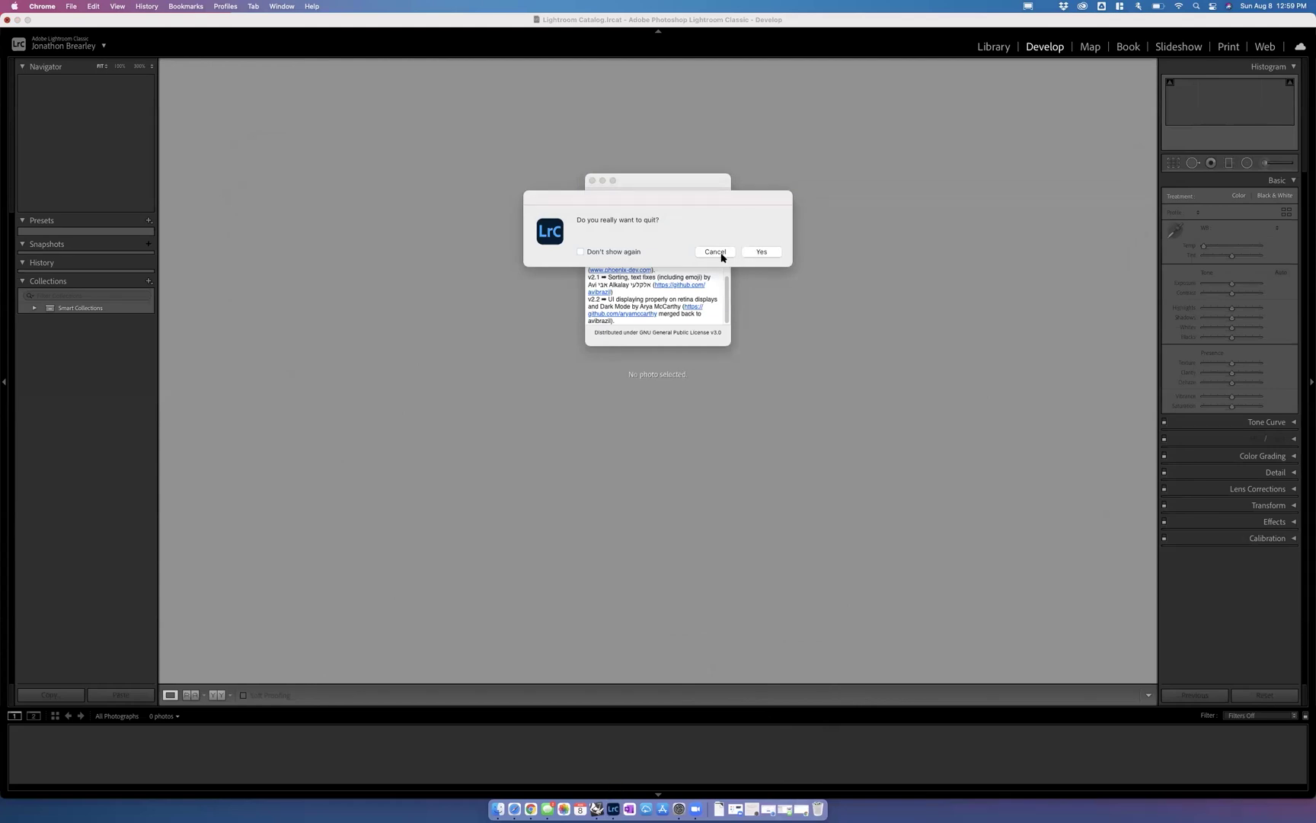
key("Return")
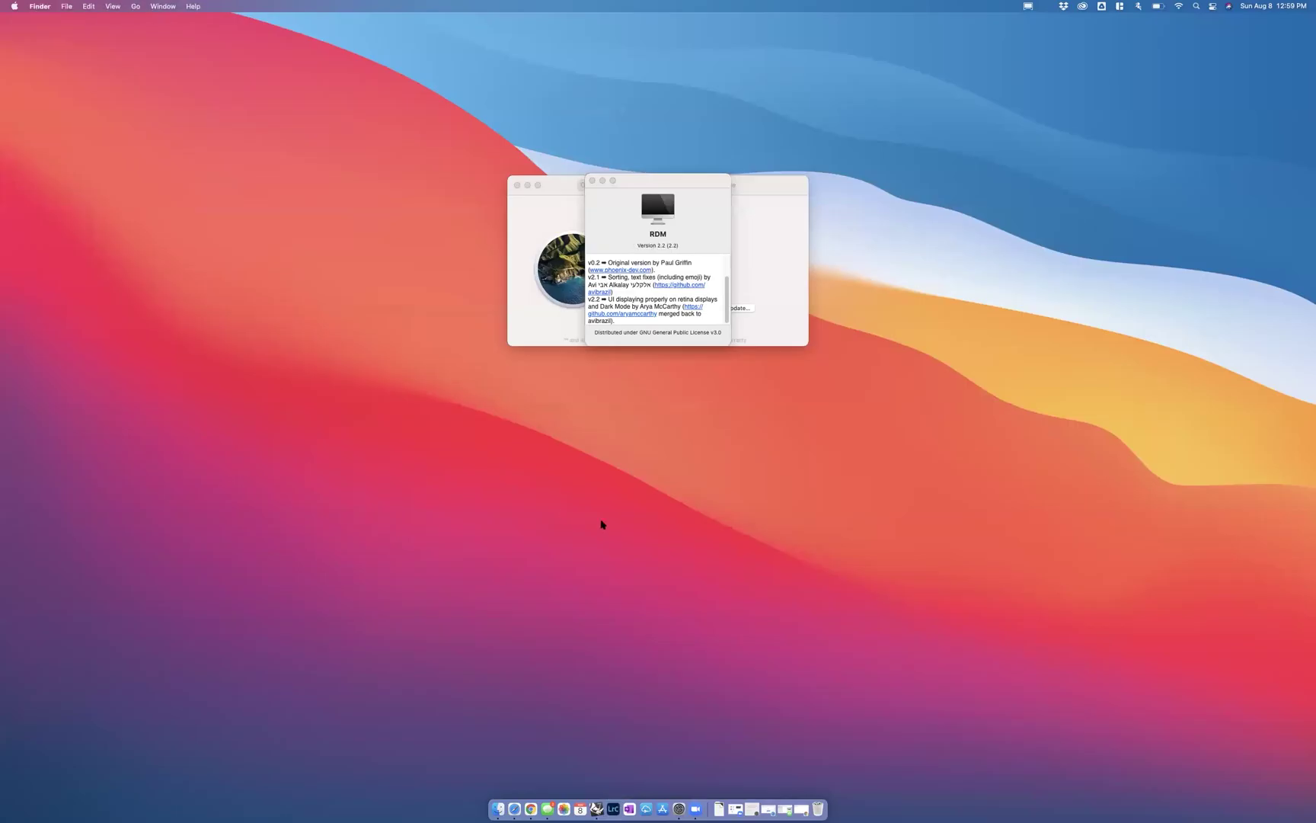